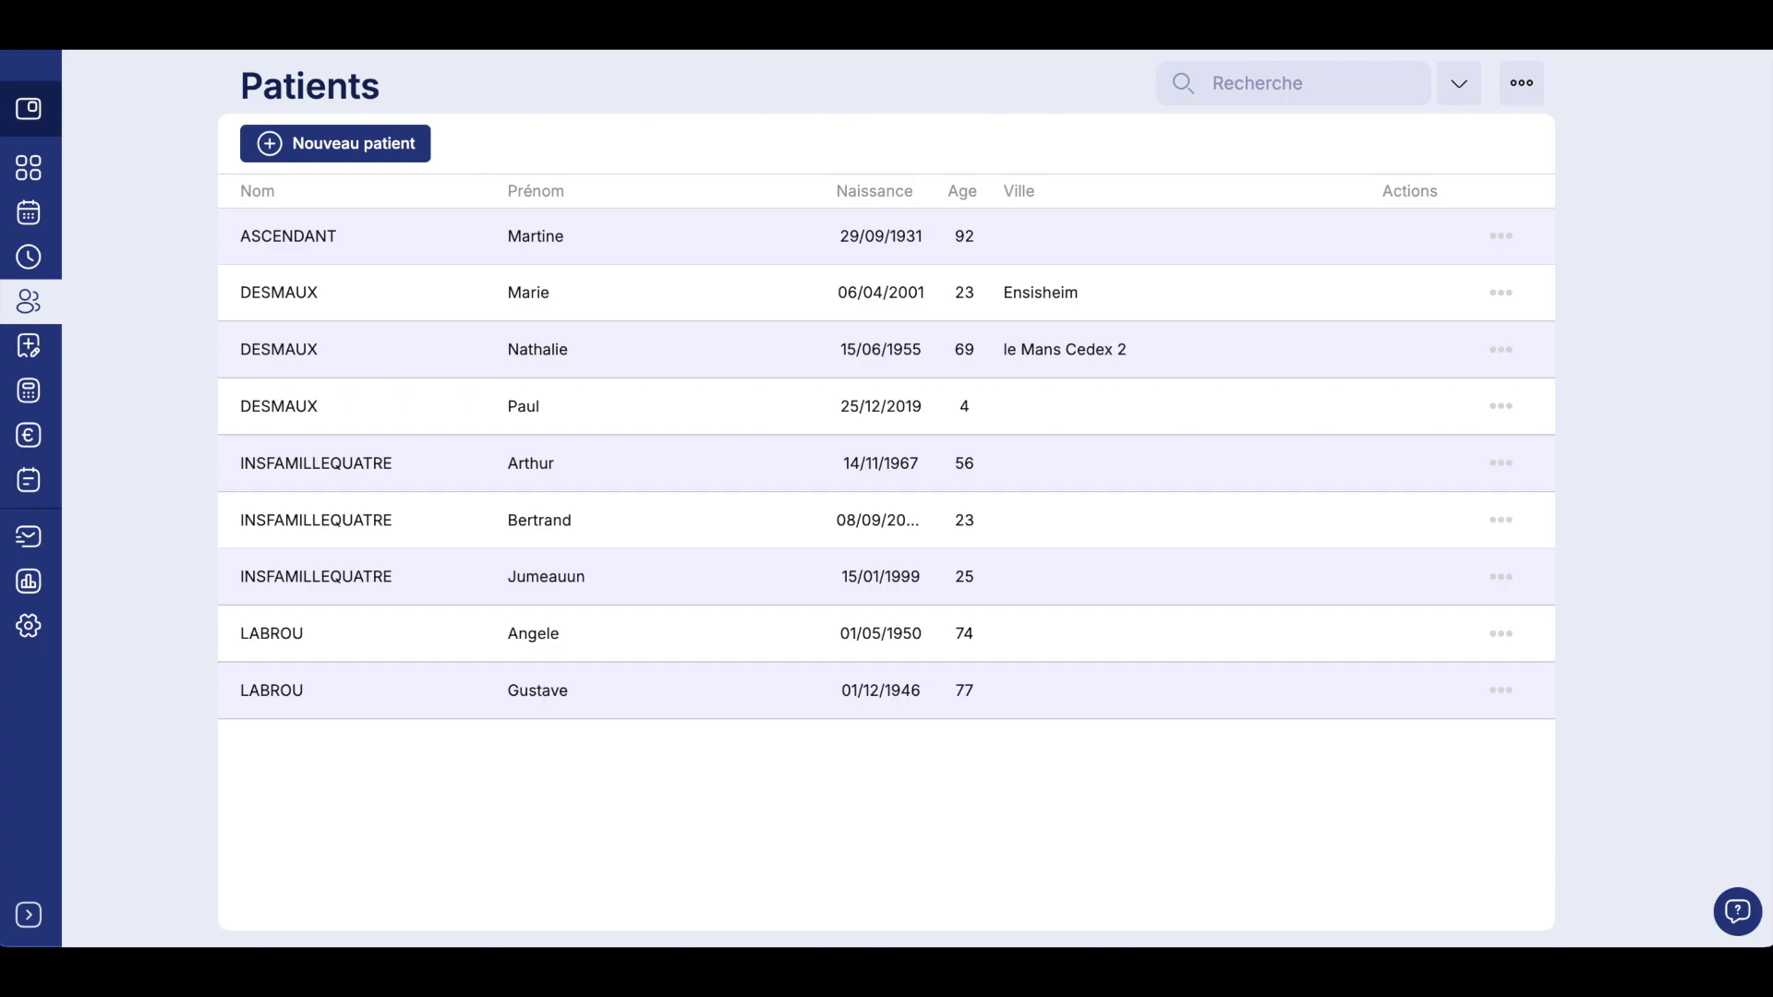
Step: Start a new invoice for the patient living in Ensisheim
left_click(734, 295)
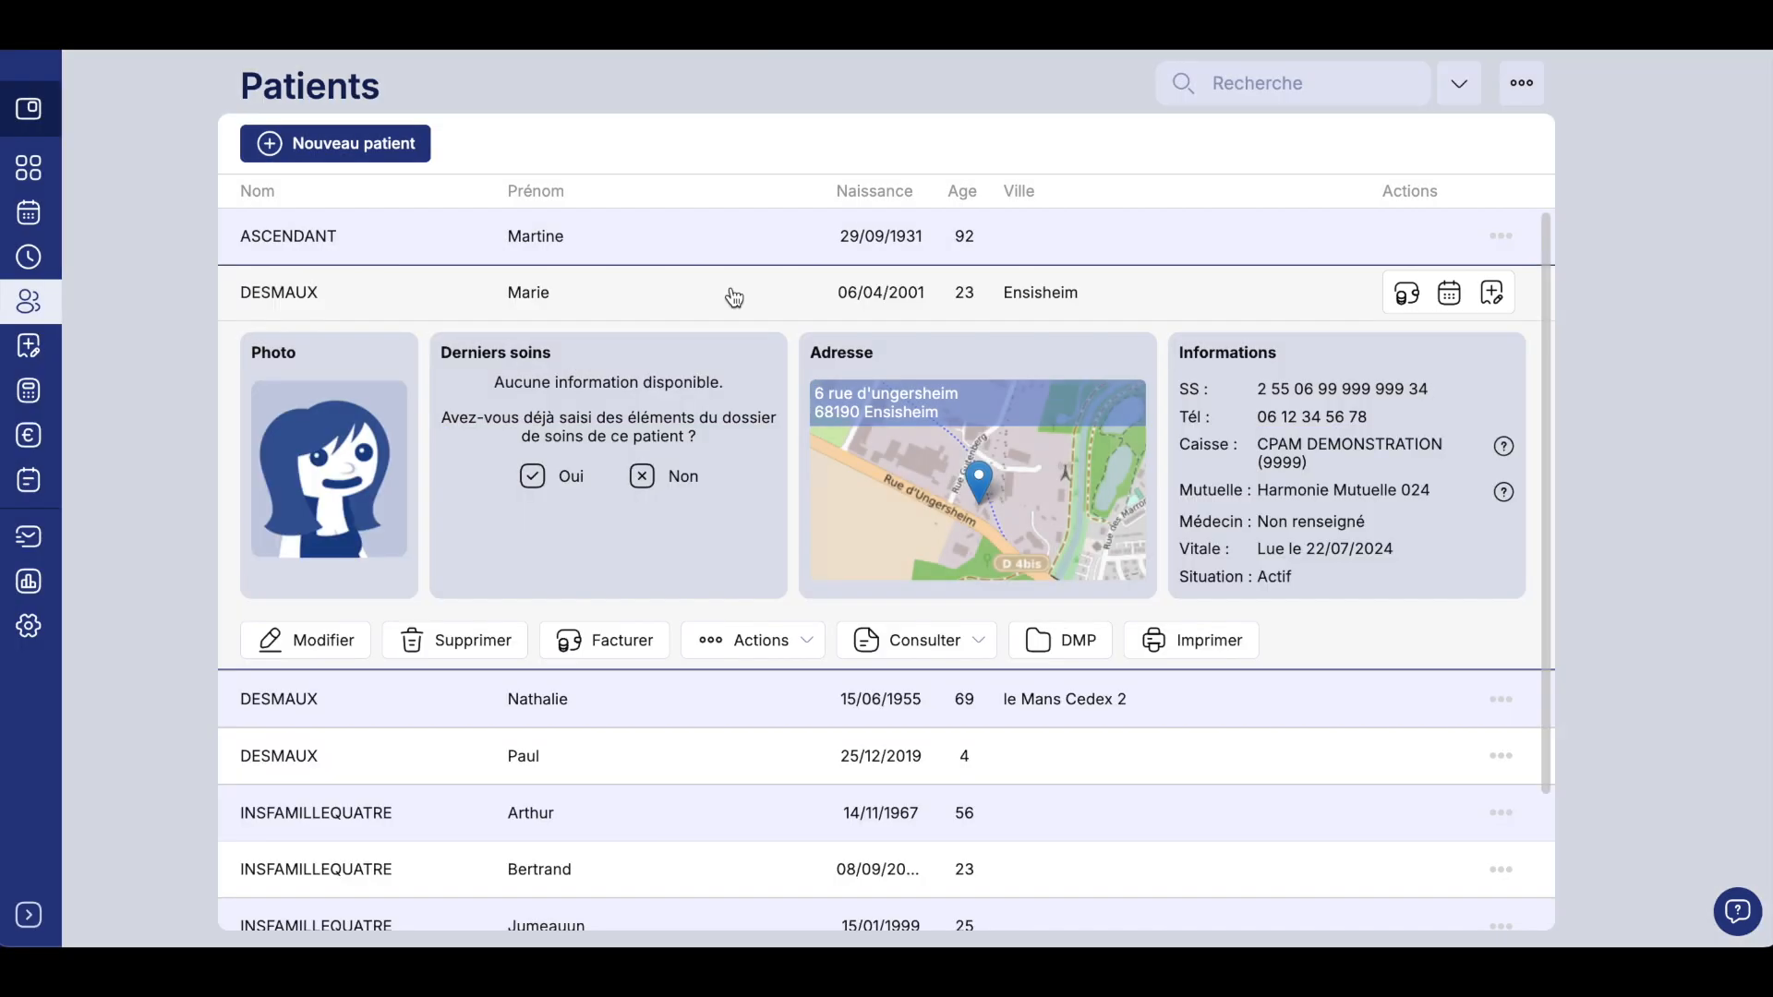
left_click(767, 637)
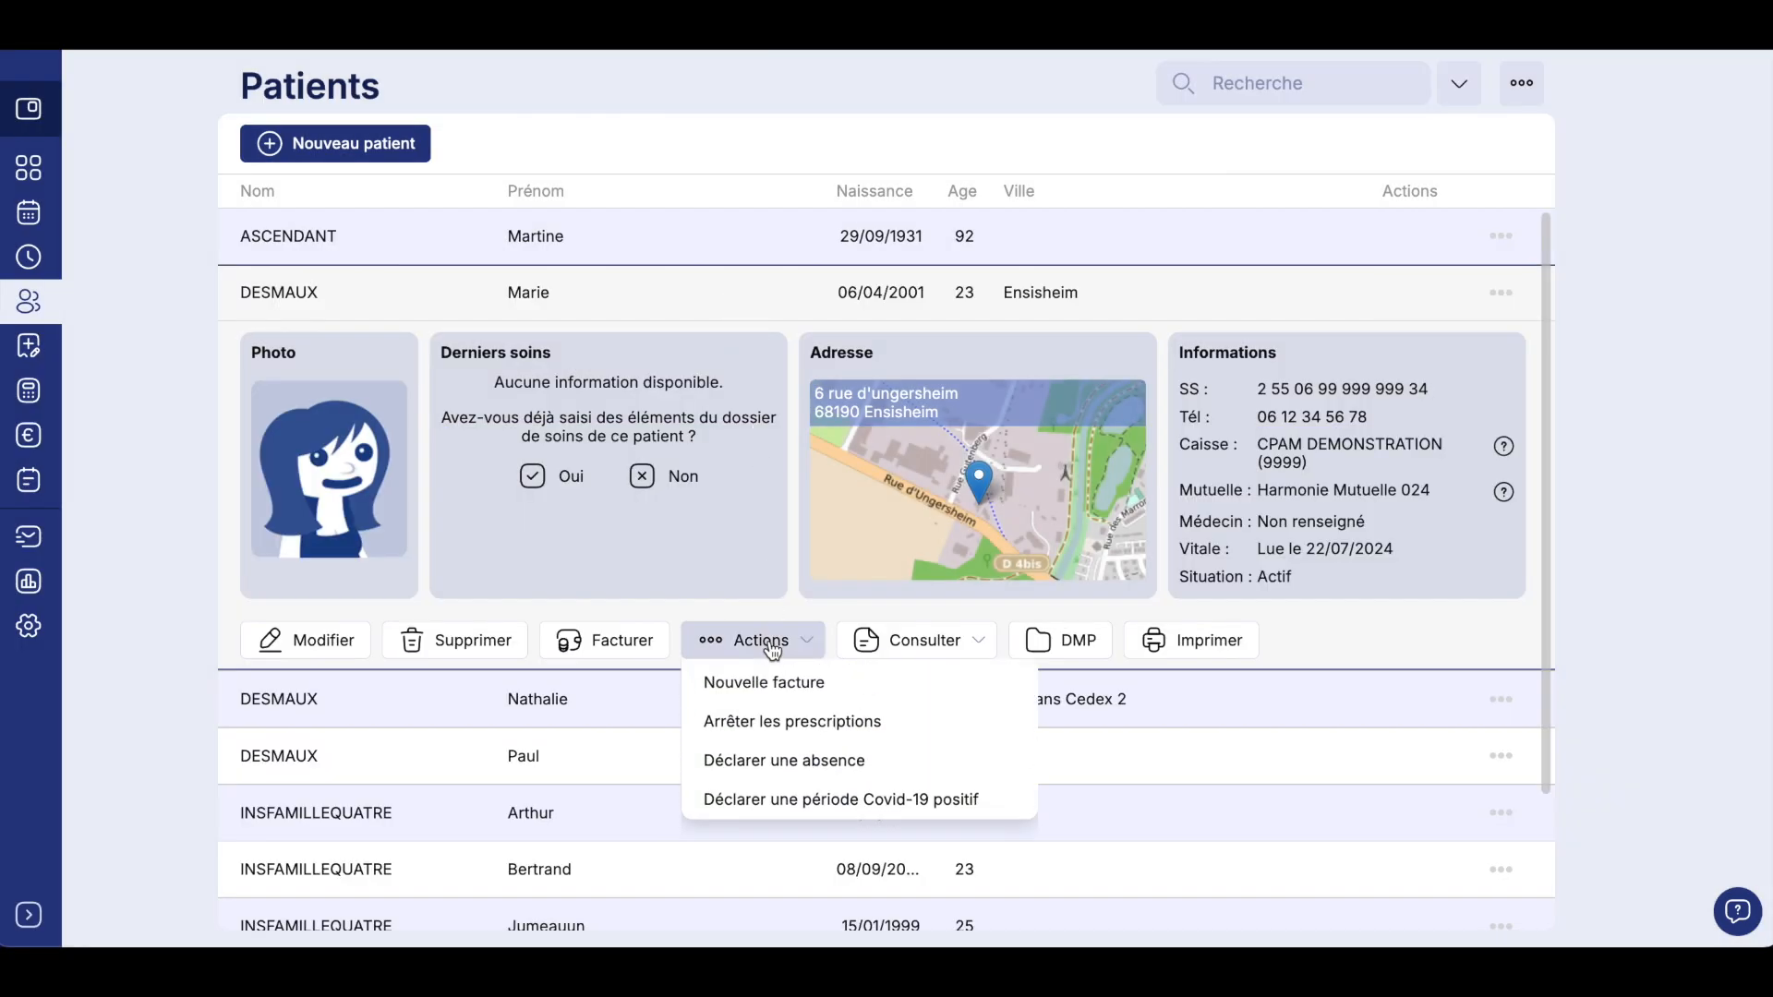
left_click(774, 679)
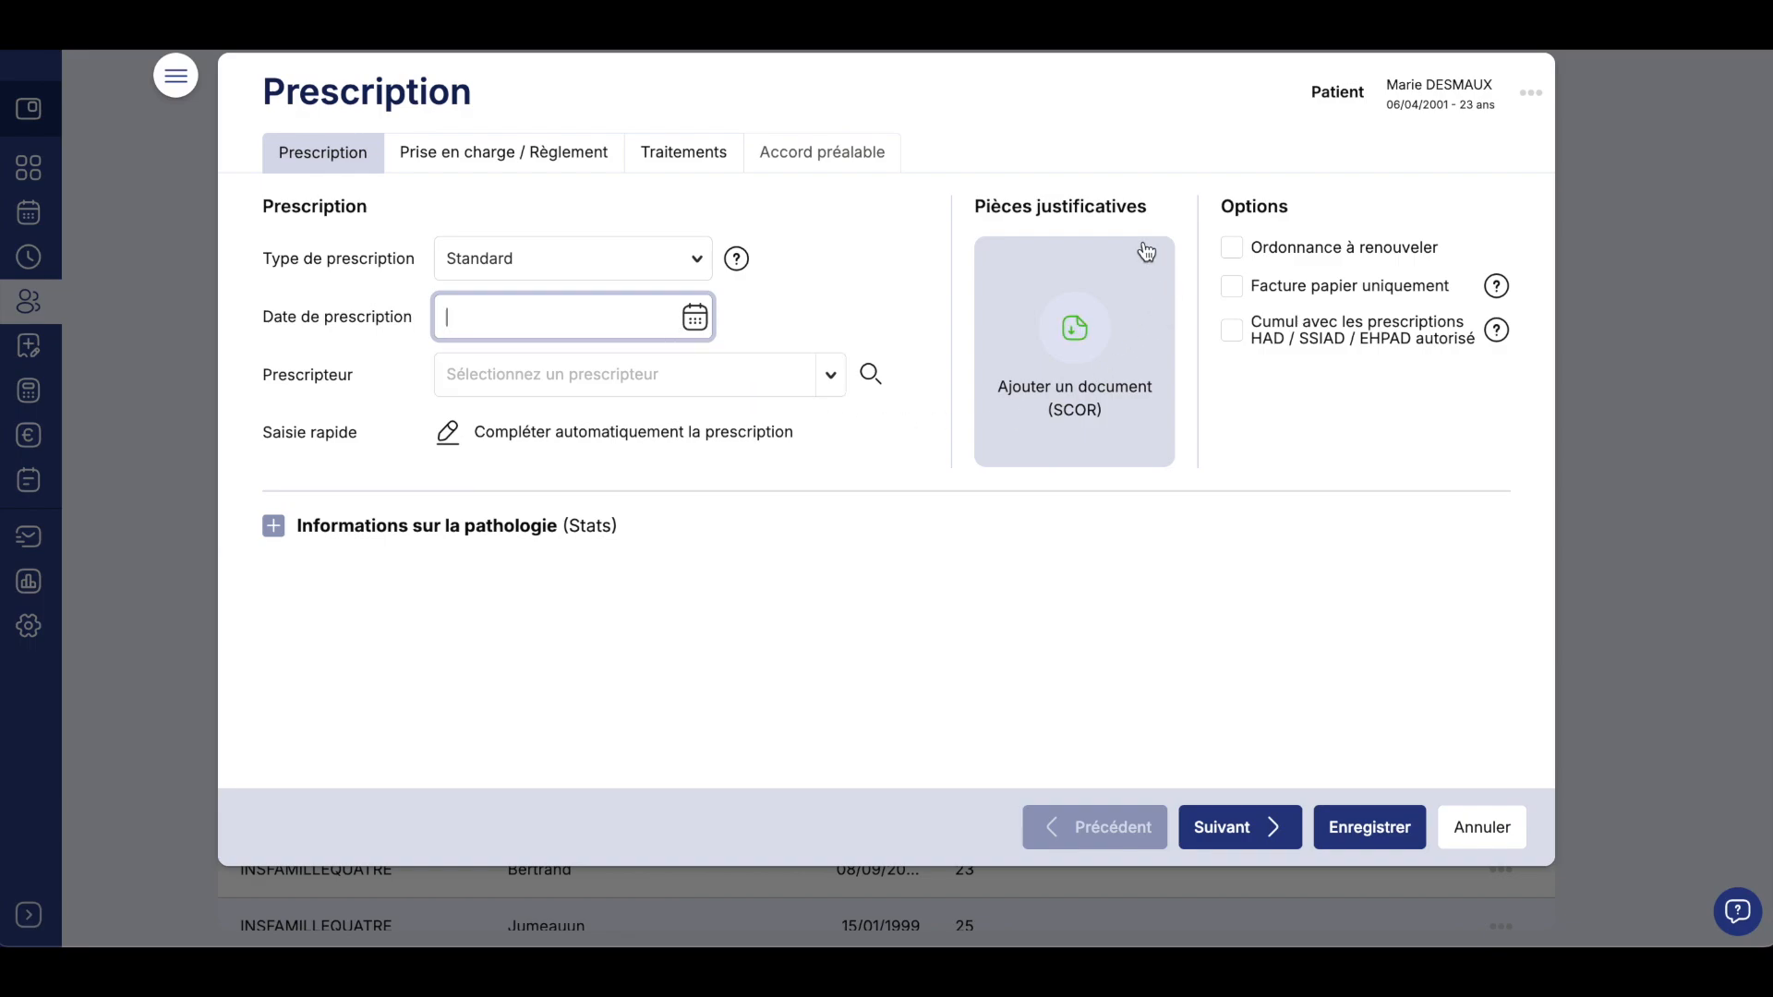
Step: Complete the prescription with a supporting document, date 01/08/2024 and the prescriber, accept the proposed coverage and payment settings, and proceed to the treatments
left_click(1067, 447)
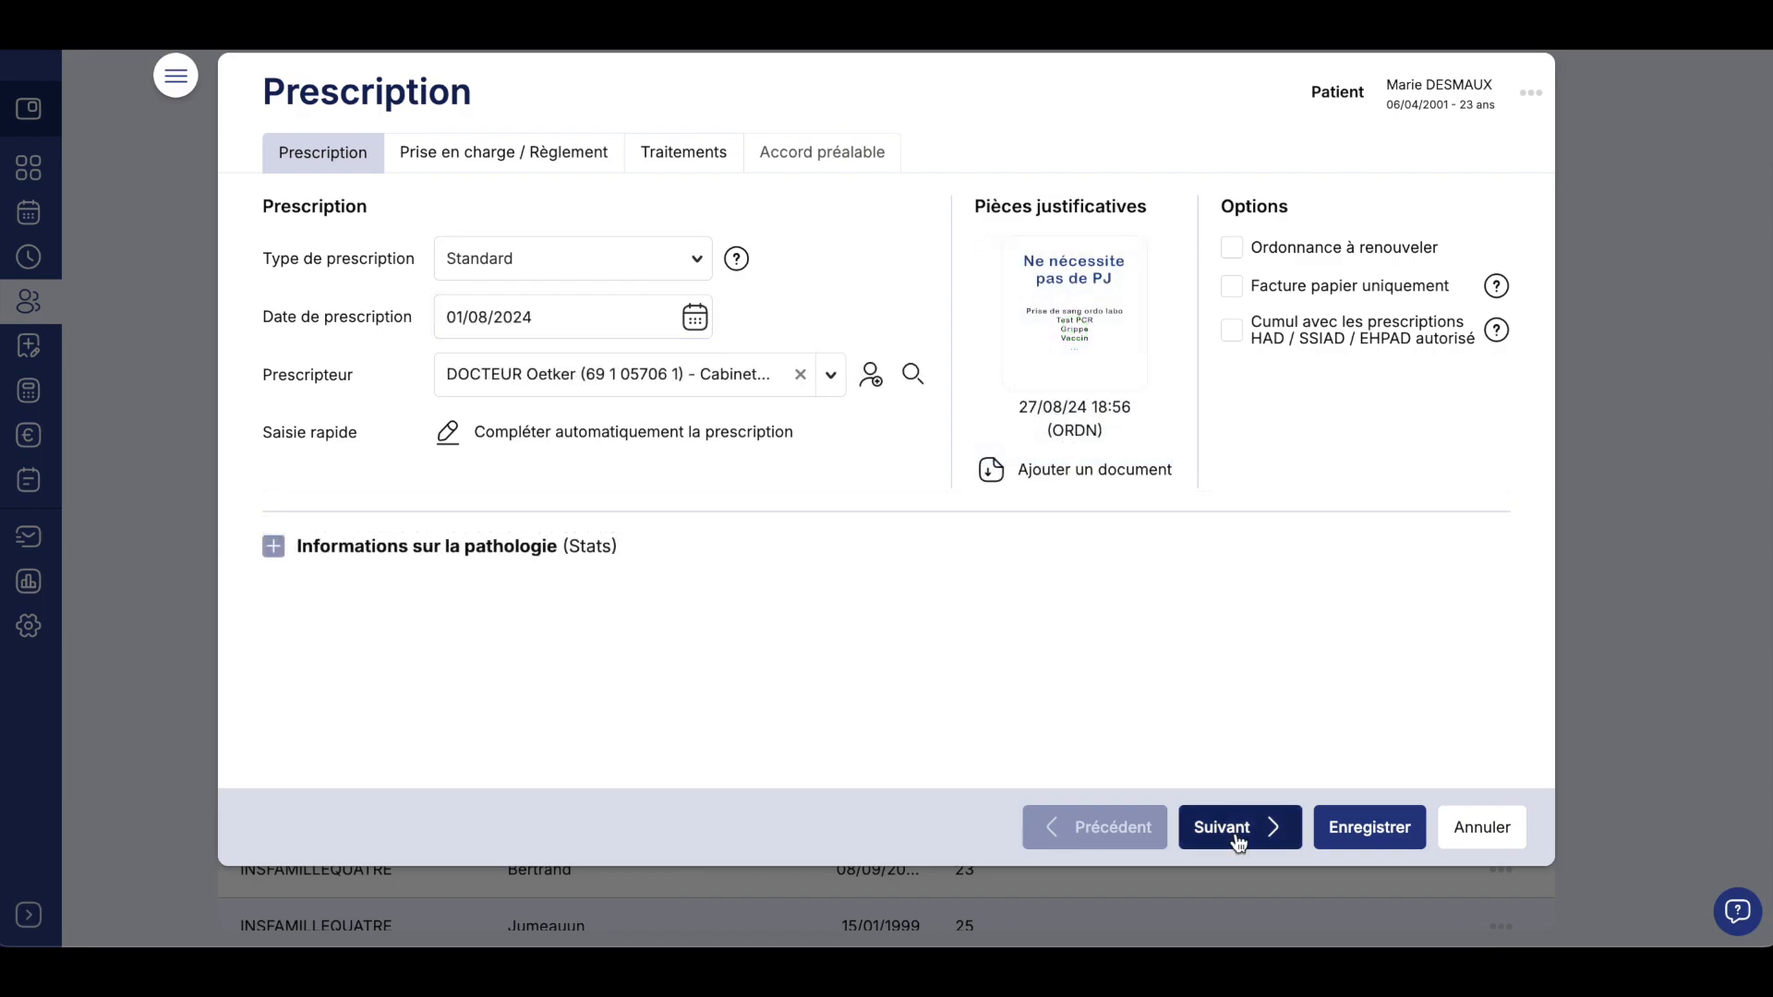
left_click(1237, 840)
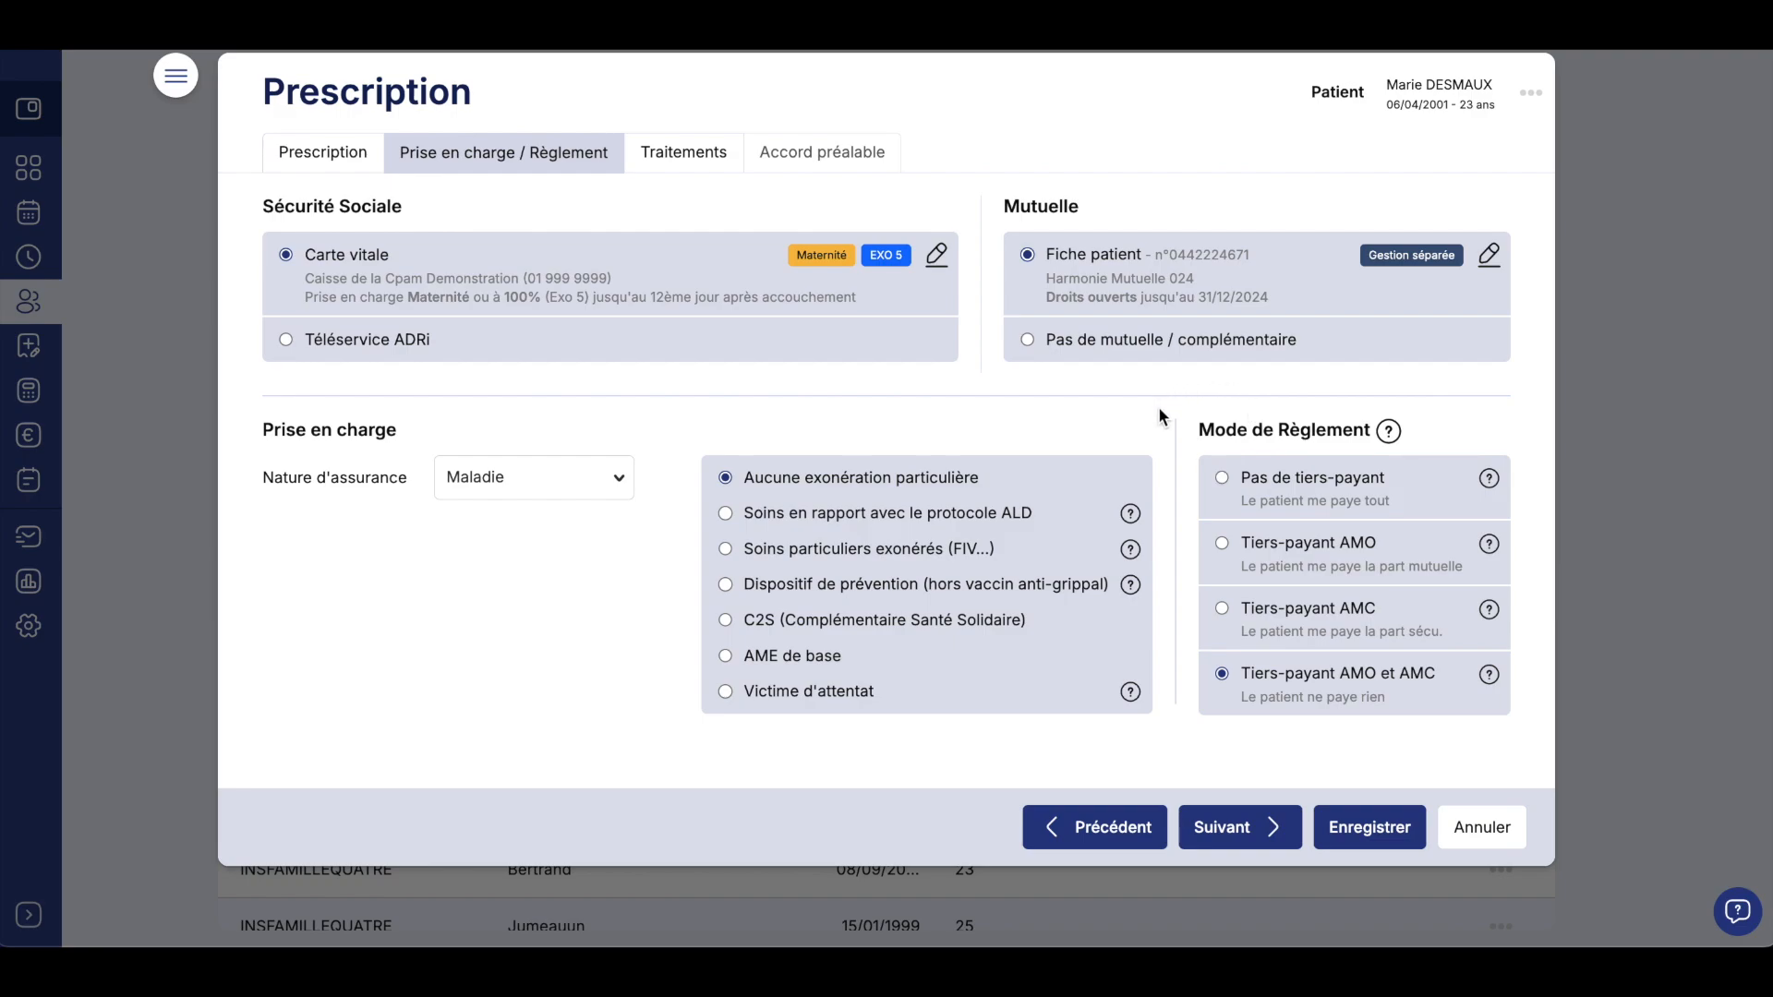
left_click(1230, 820)
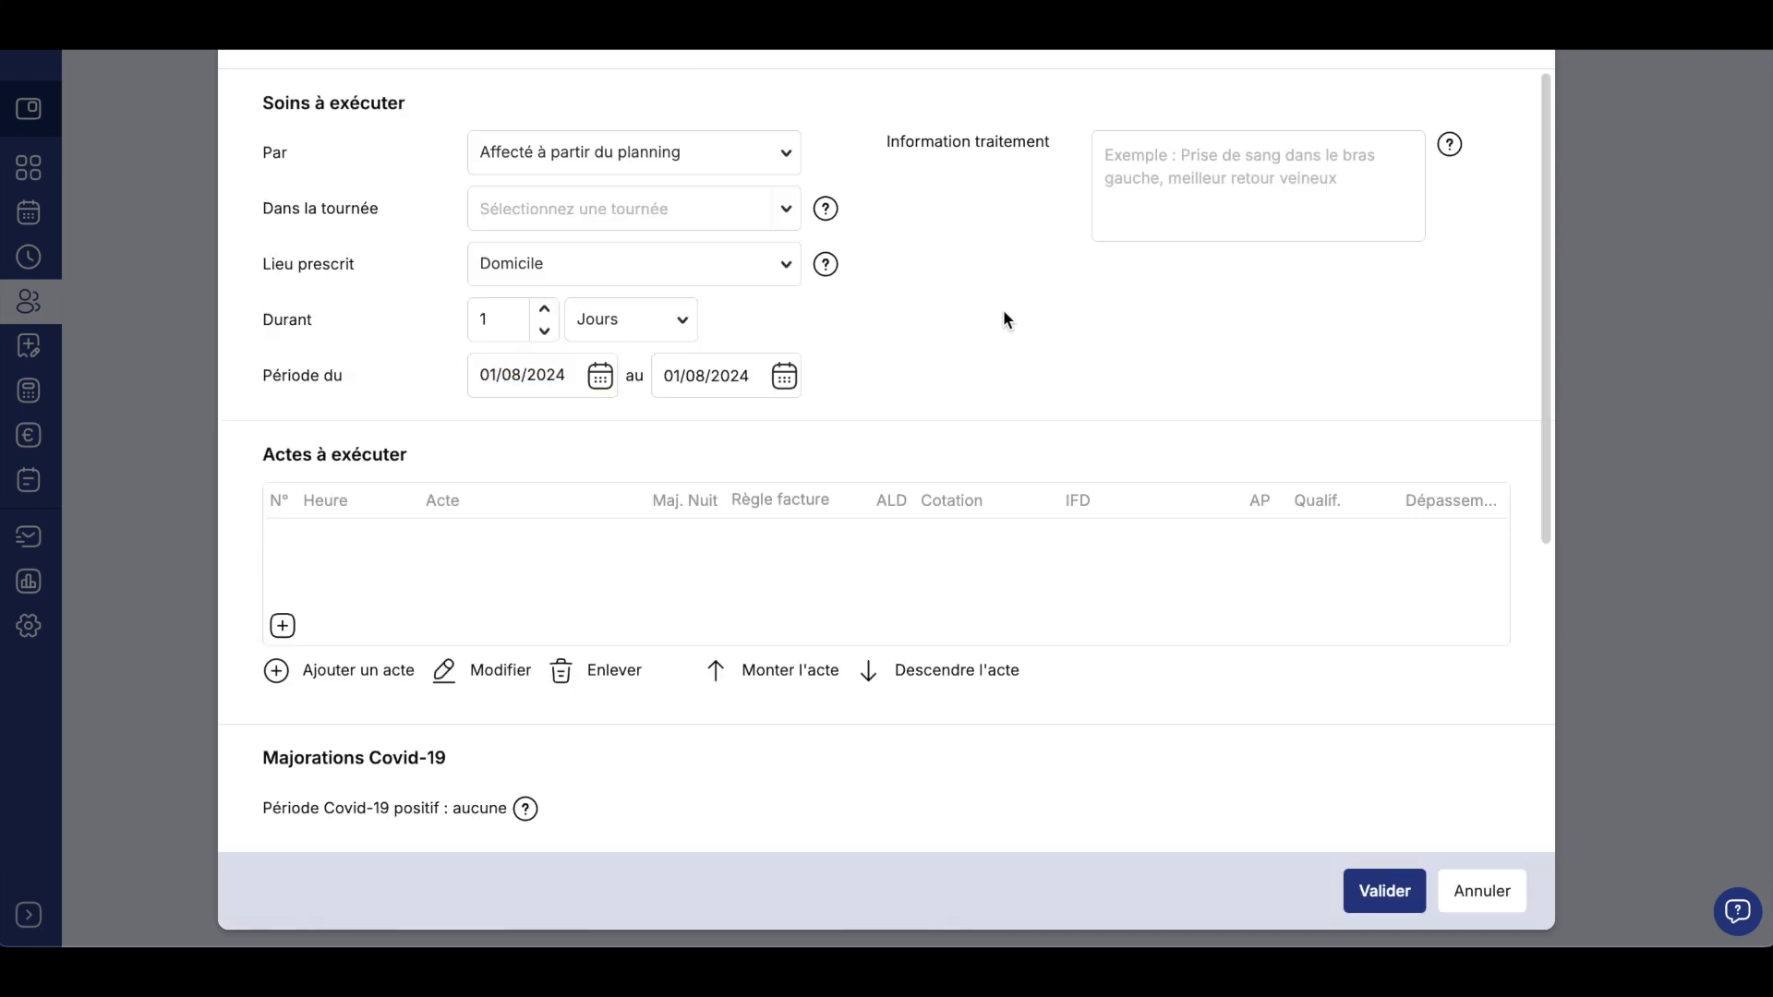
Step: Set the treatment duration to 12 months, covering 01/08/2024 to 31/07/2025
left_click(499, 316)
type("2")
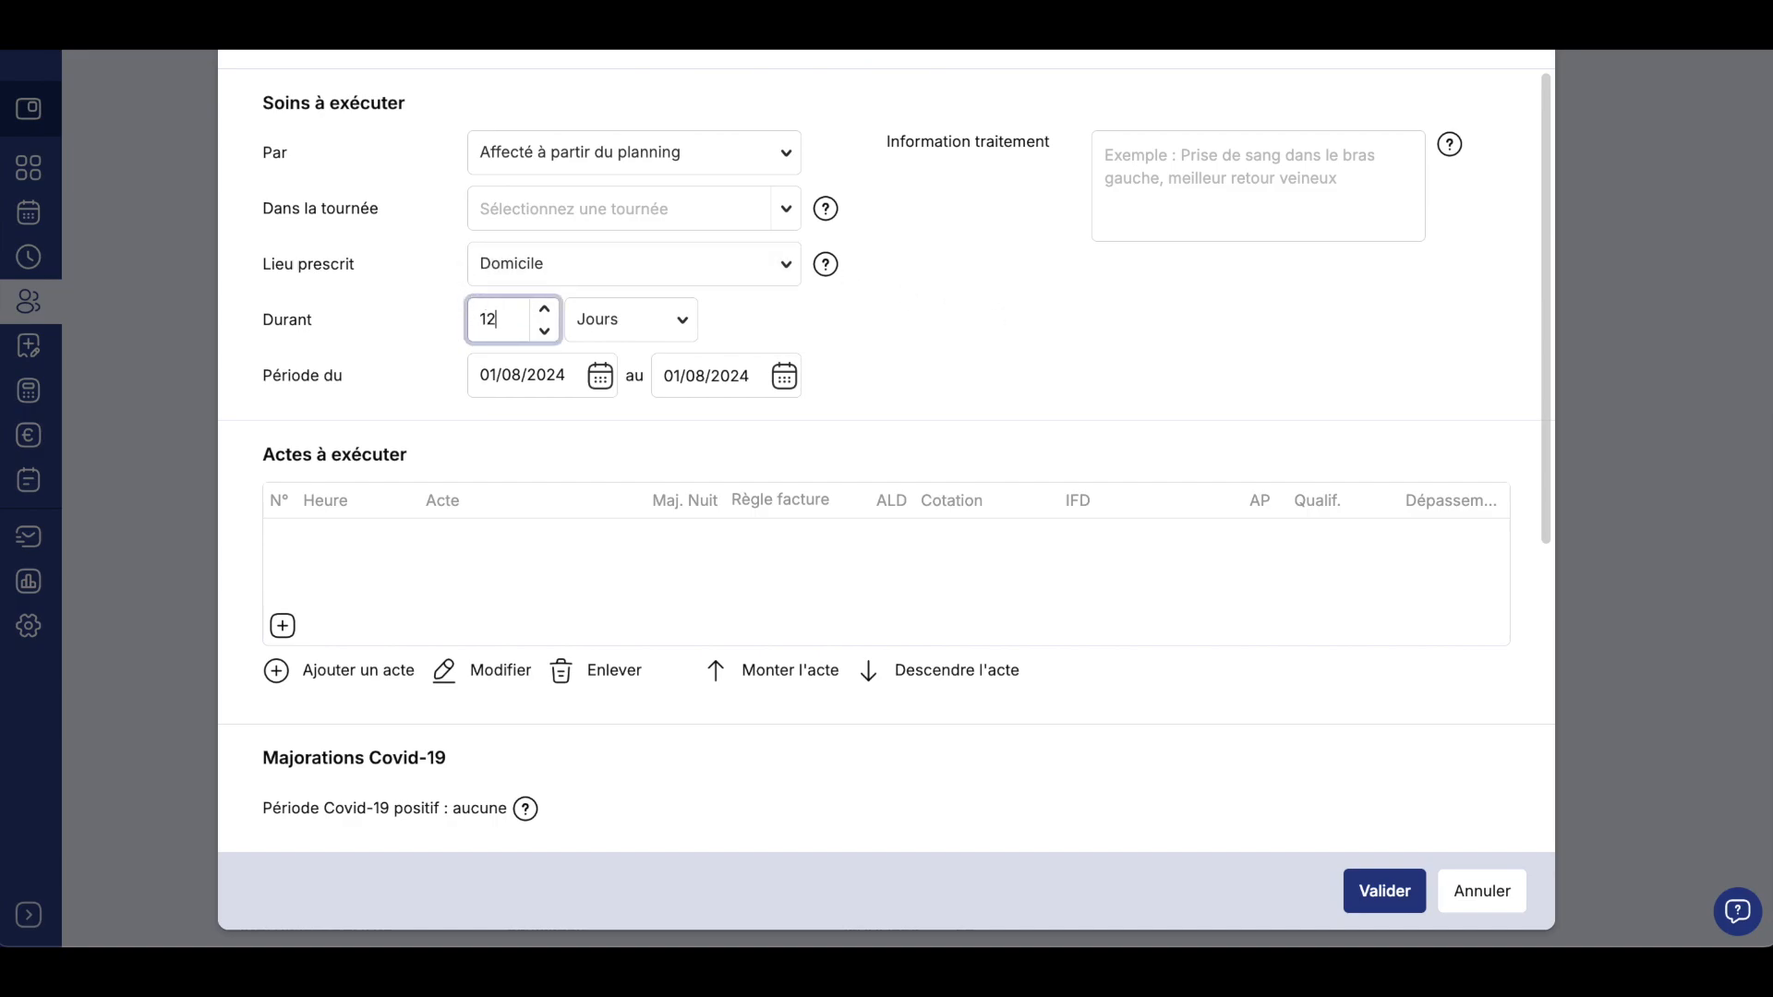
left_click(672, 323)
left_click(663, 453)
left_click(482, 374)
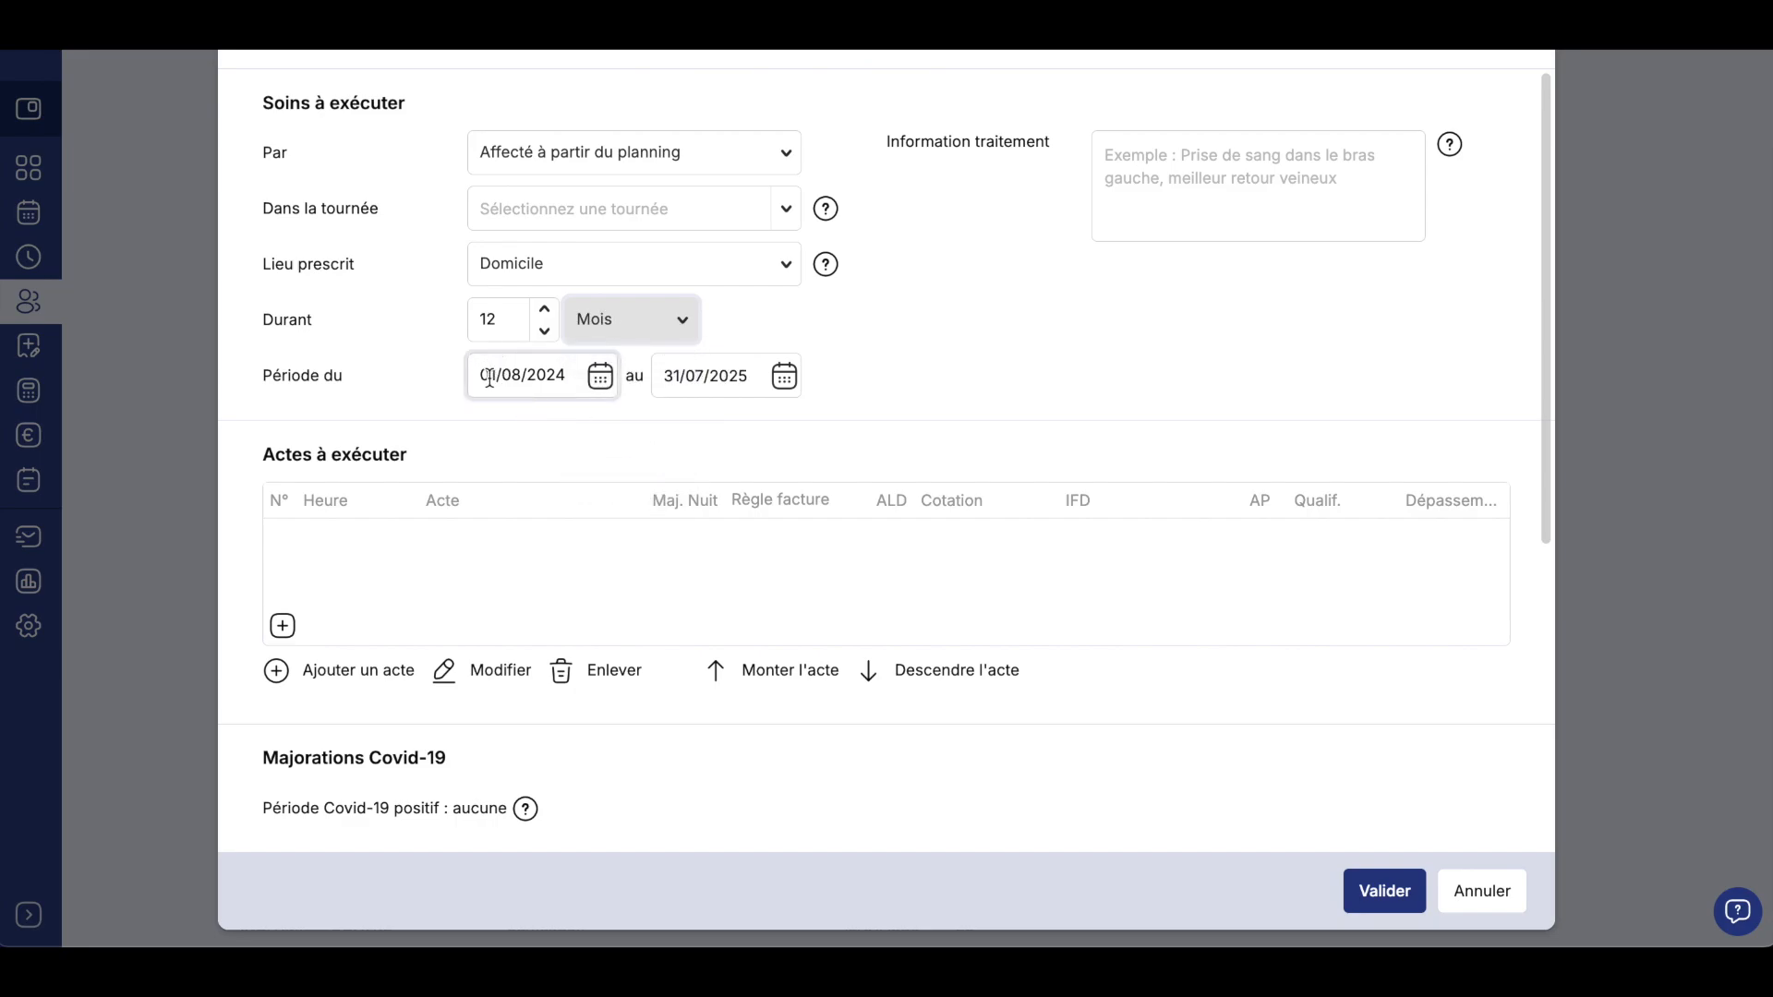
left_click(665, 368)
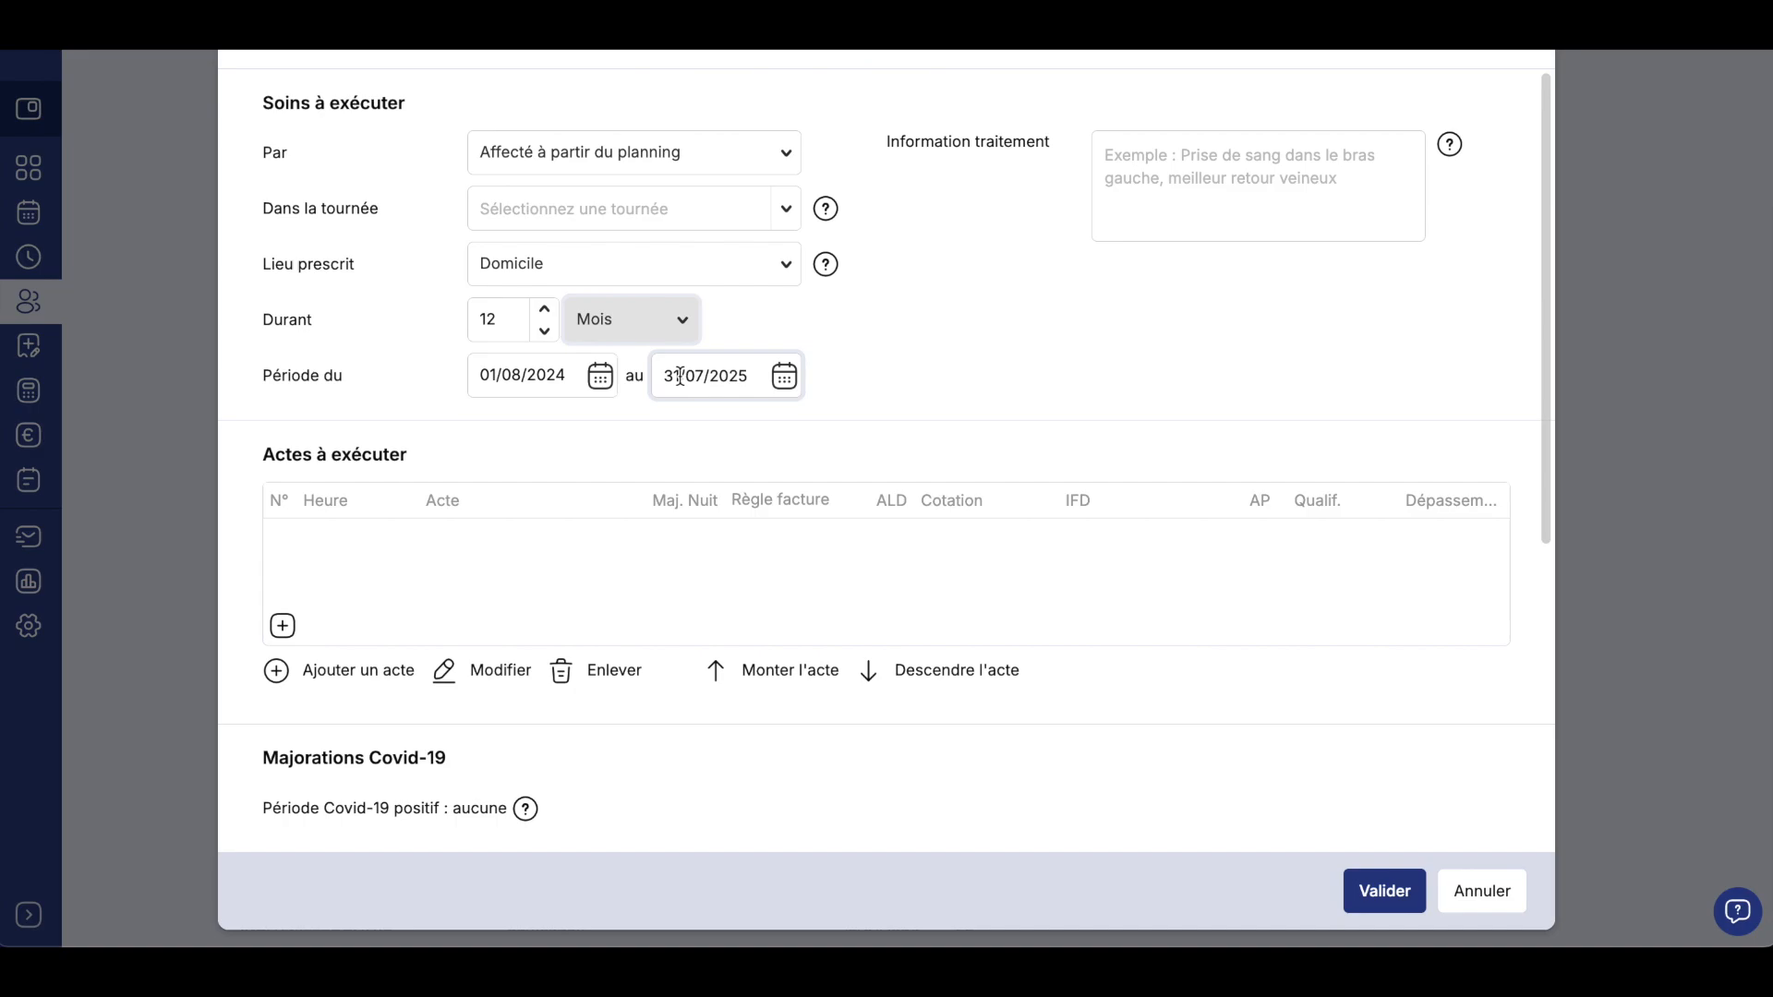
left_click(721, 407)
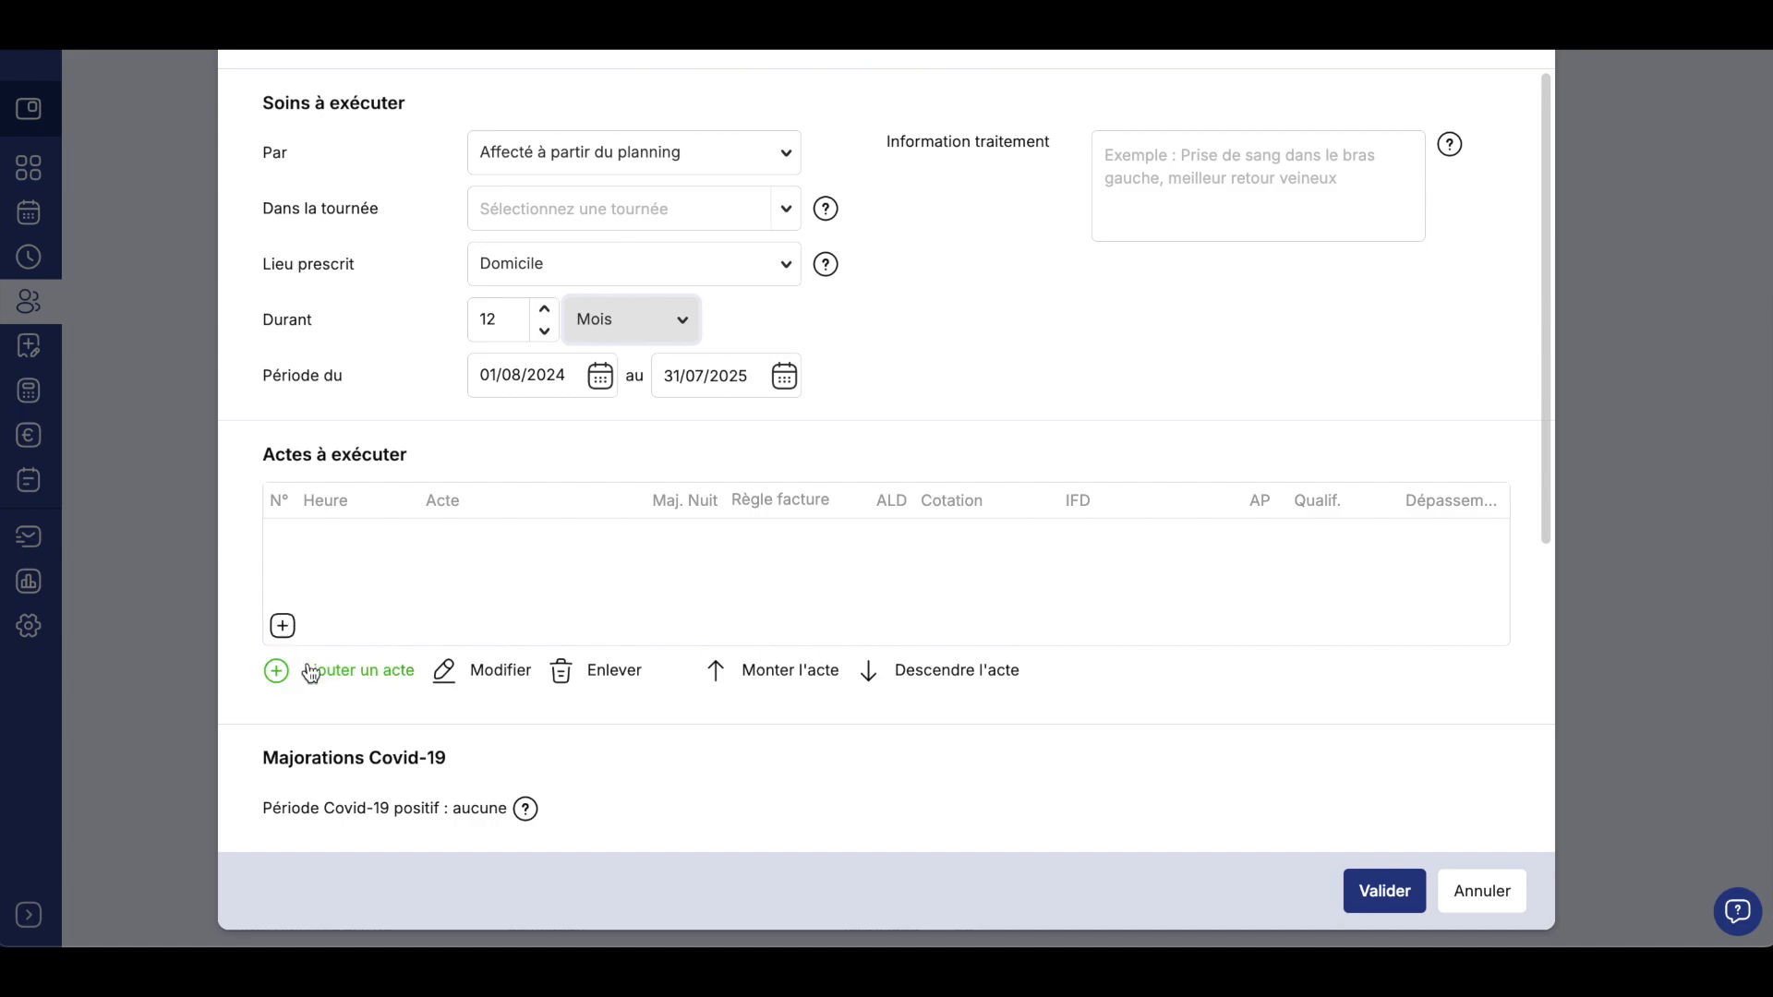
Step: Add a BSB act at 08:00 to the acts to perform
left_click(283, 630)
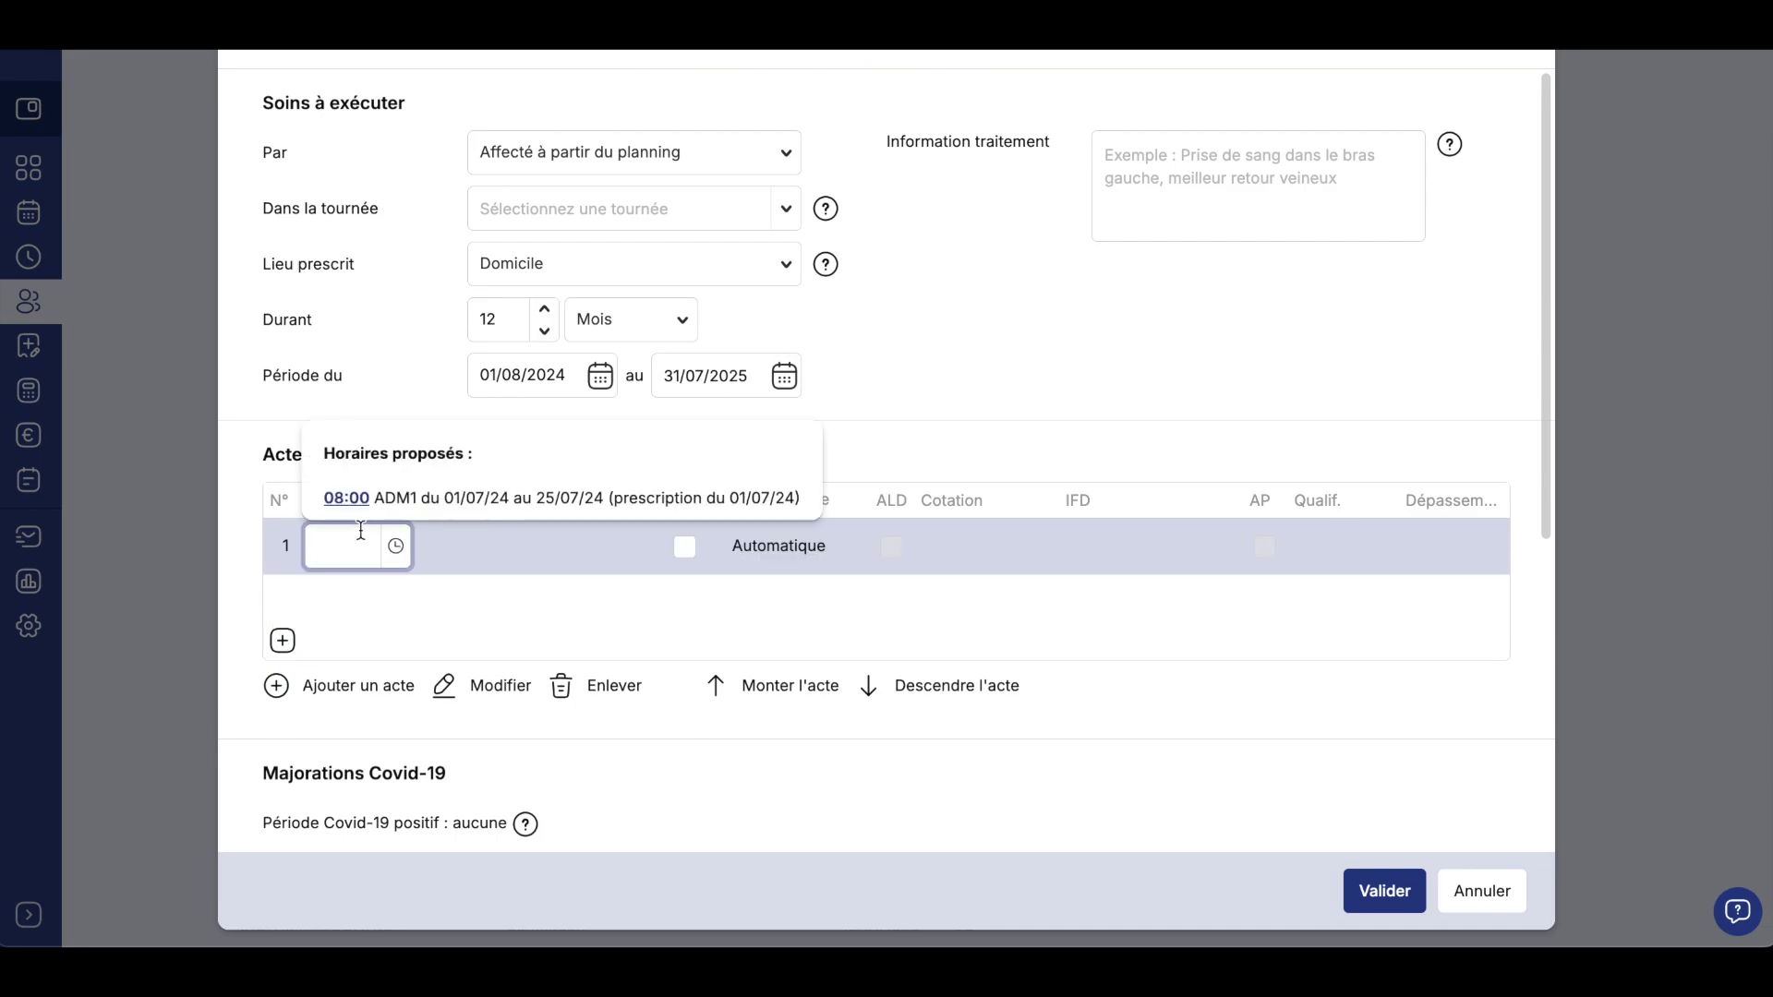
type("0800")
left_click(473, 546)
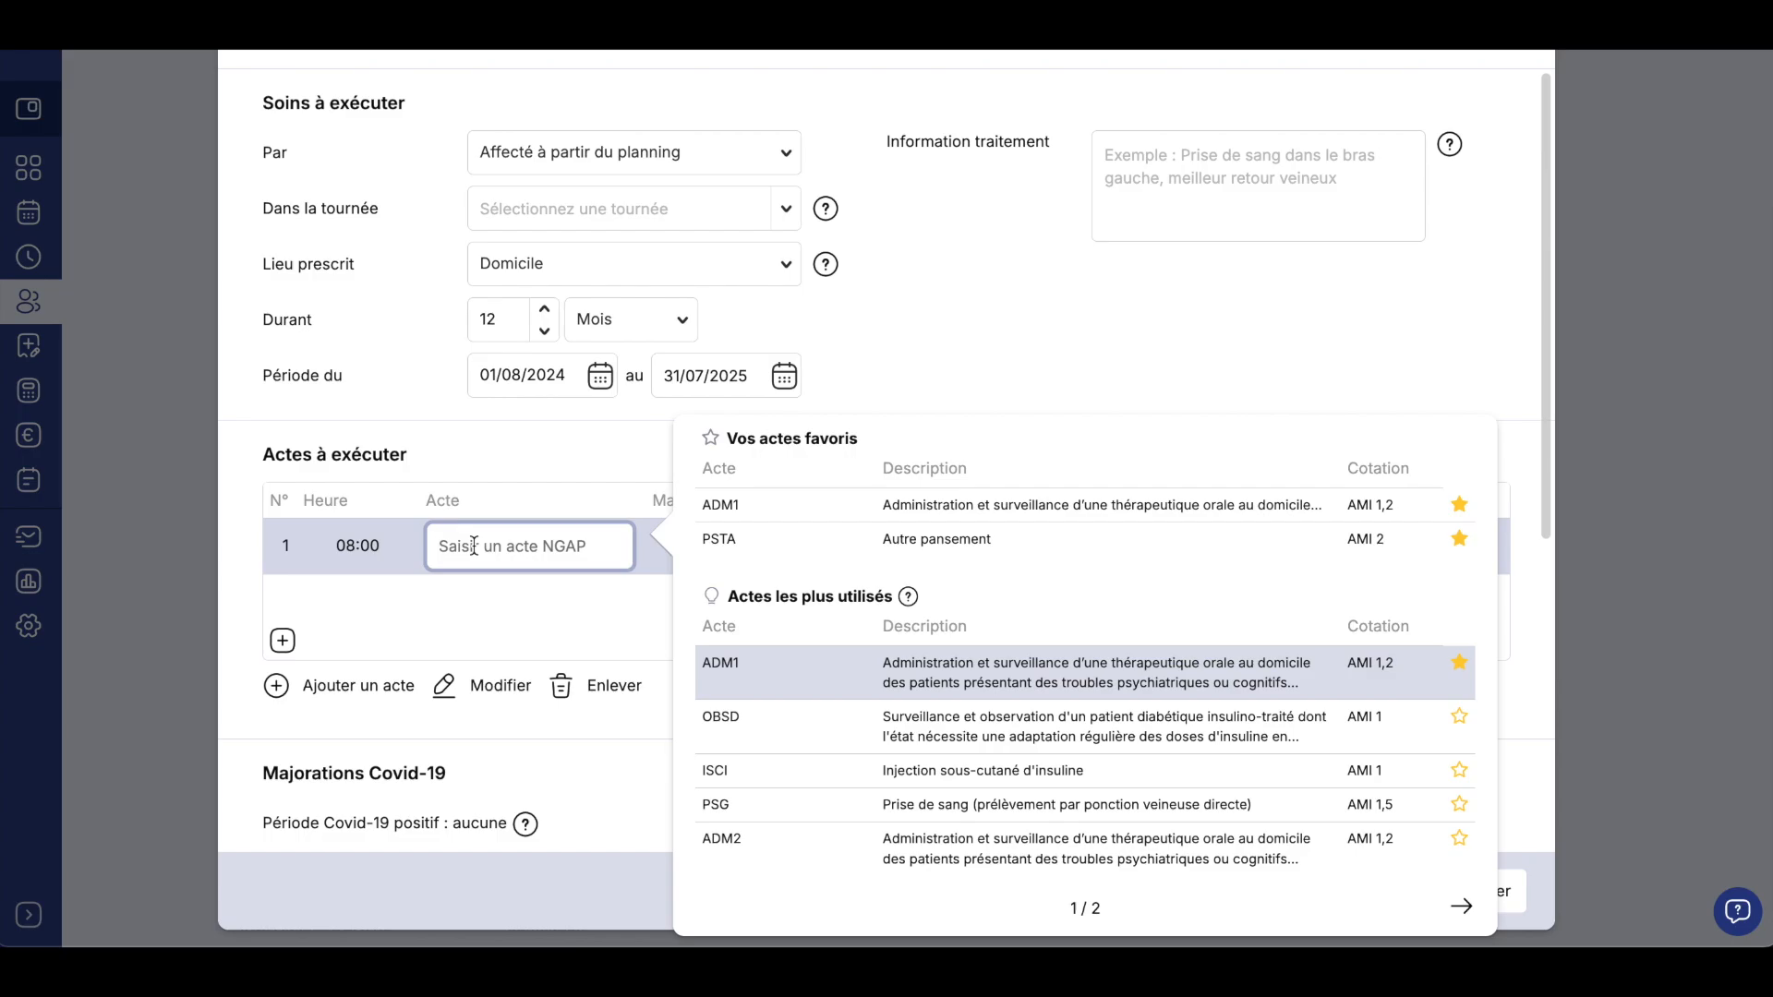
type("bsa")
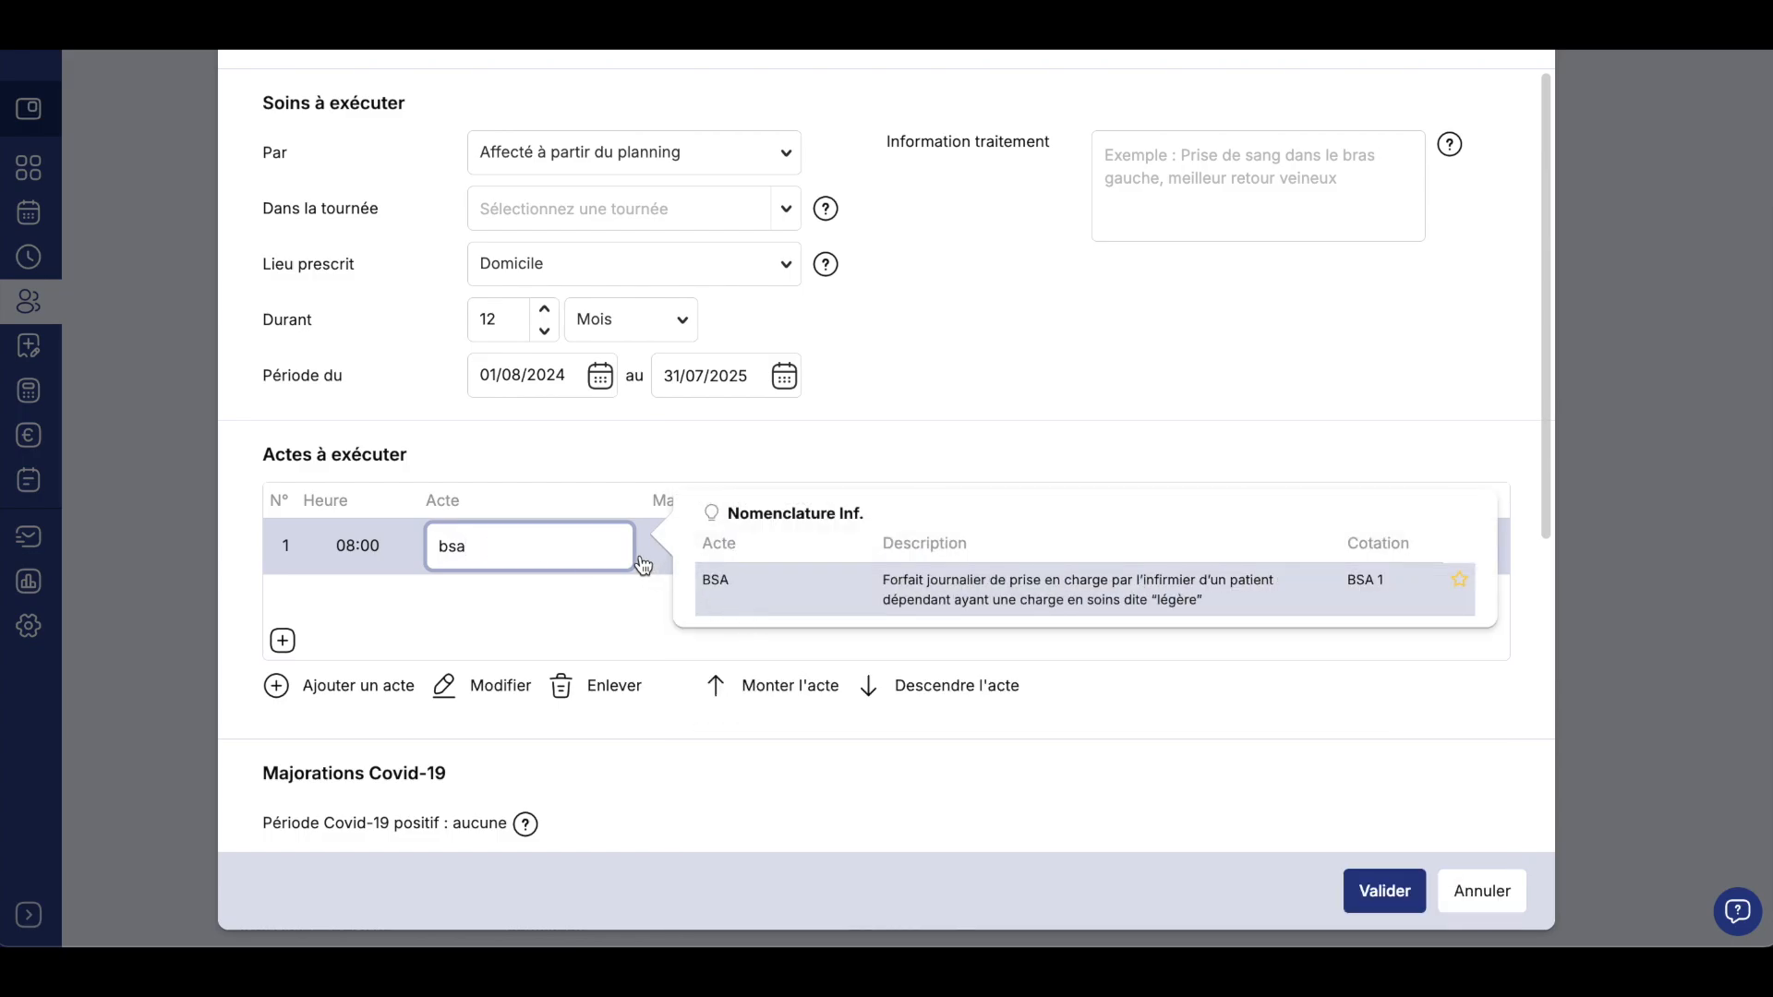
key("BackSpace")
type("c")
key("BackSpace")
type("b")
left_click(780, 599)
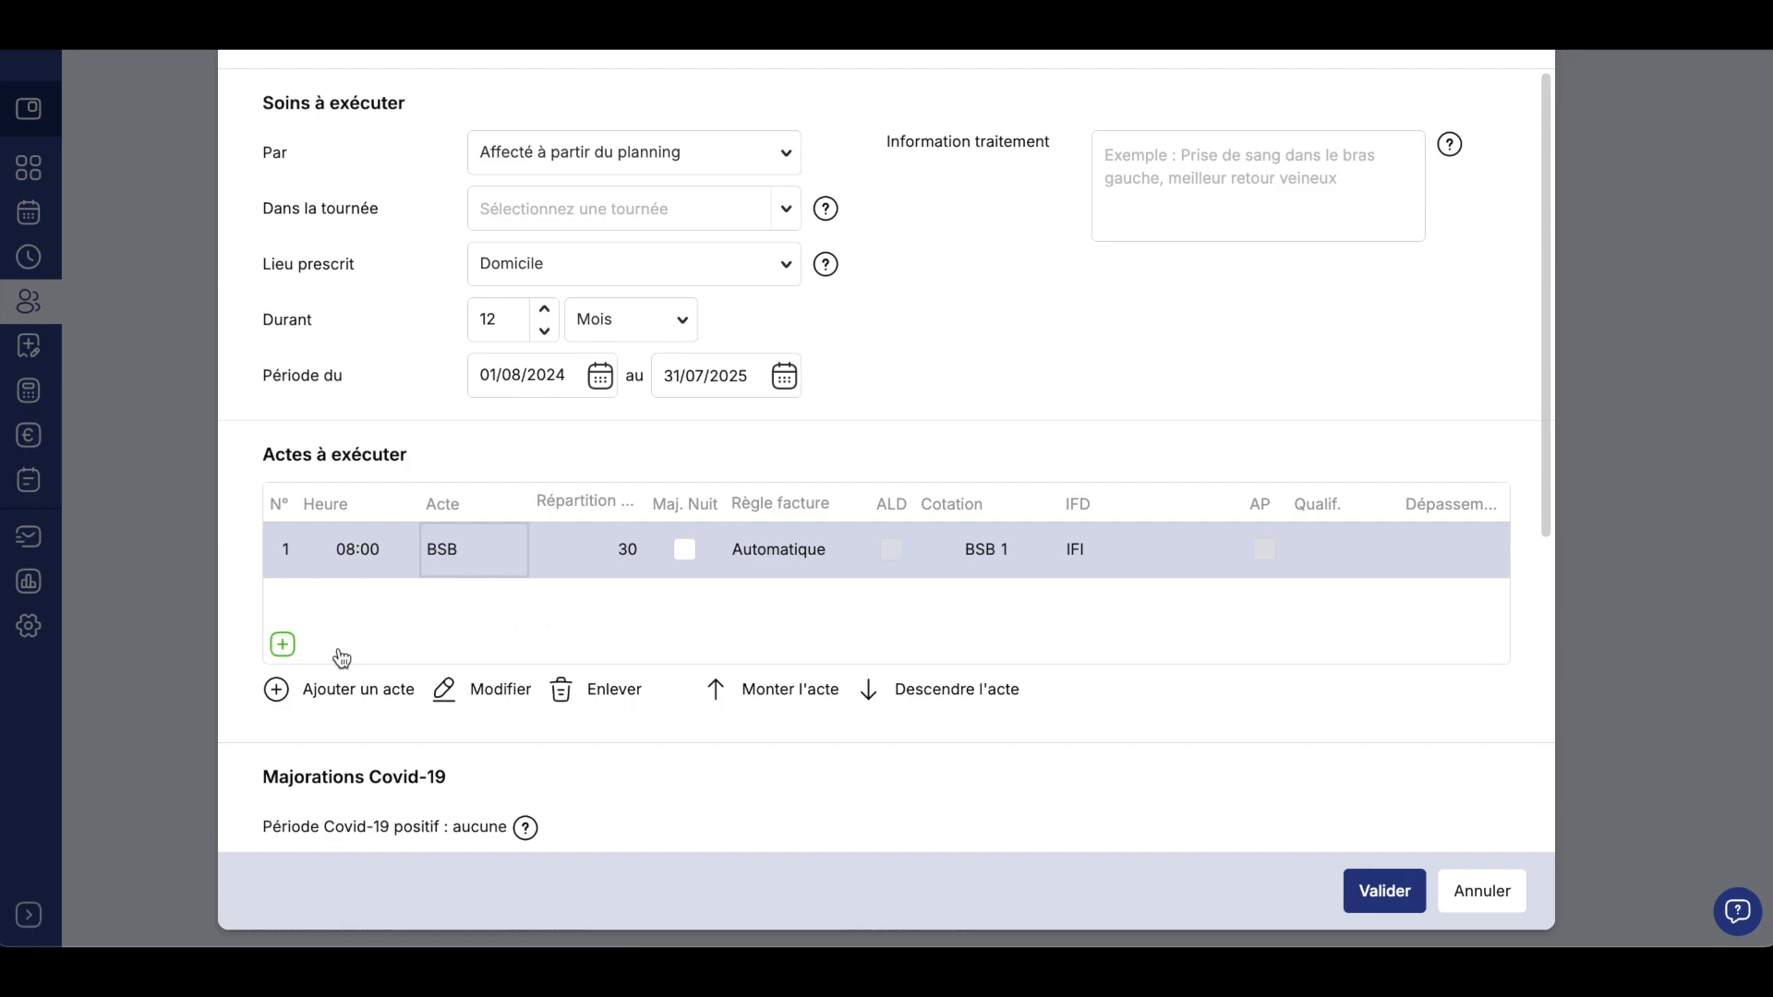
Step: Add a second BSB act at 17:00 to the acts to perform
left_click(301, 650)
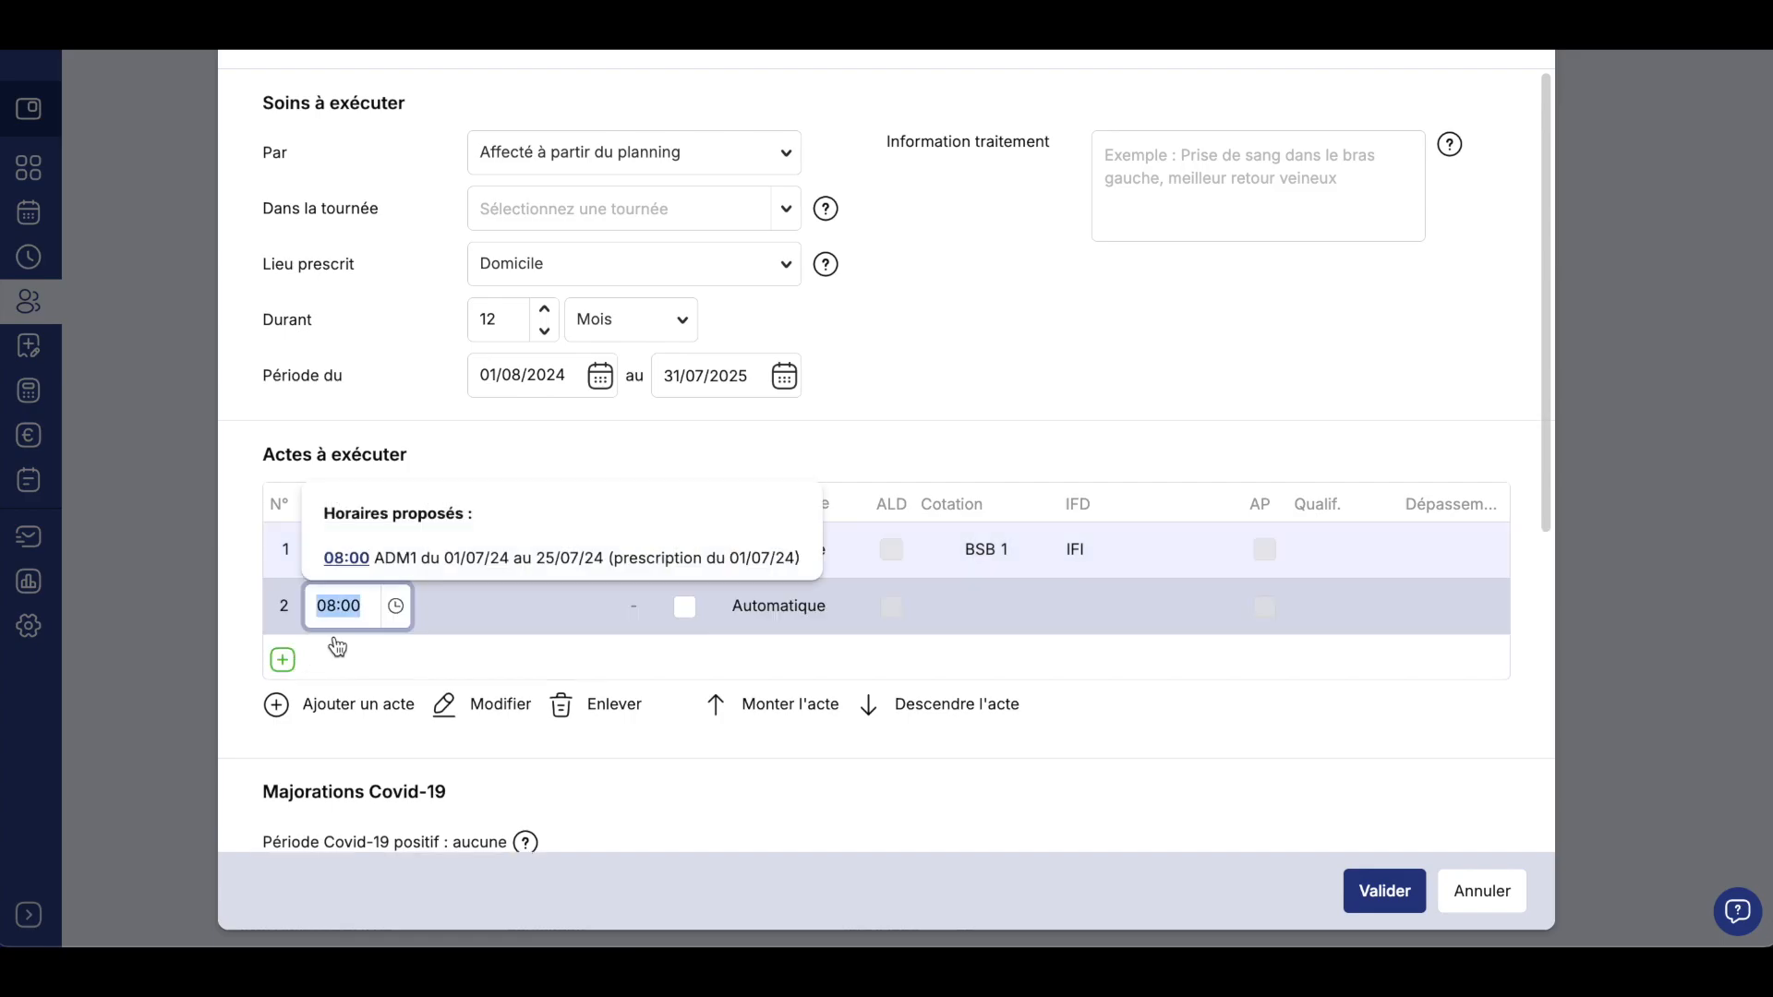
type("17")
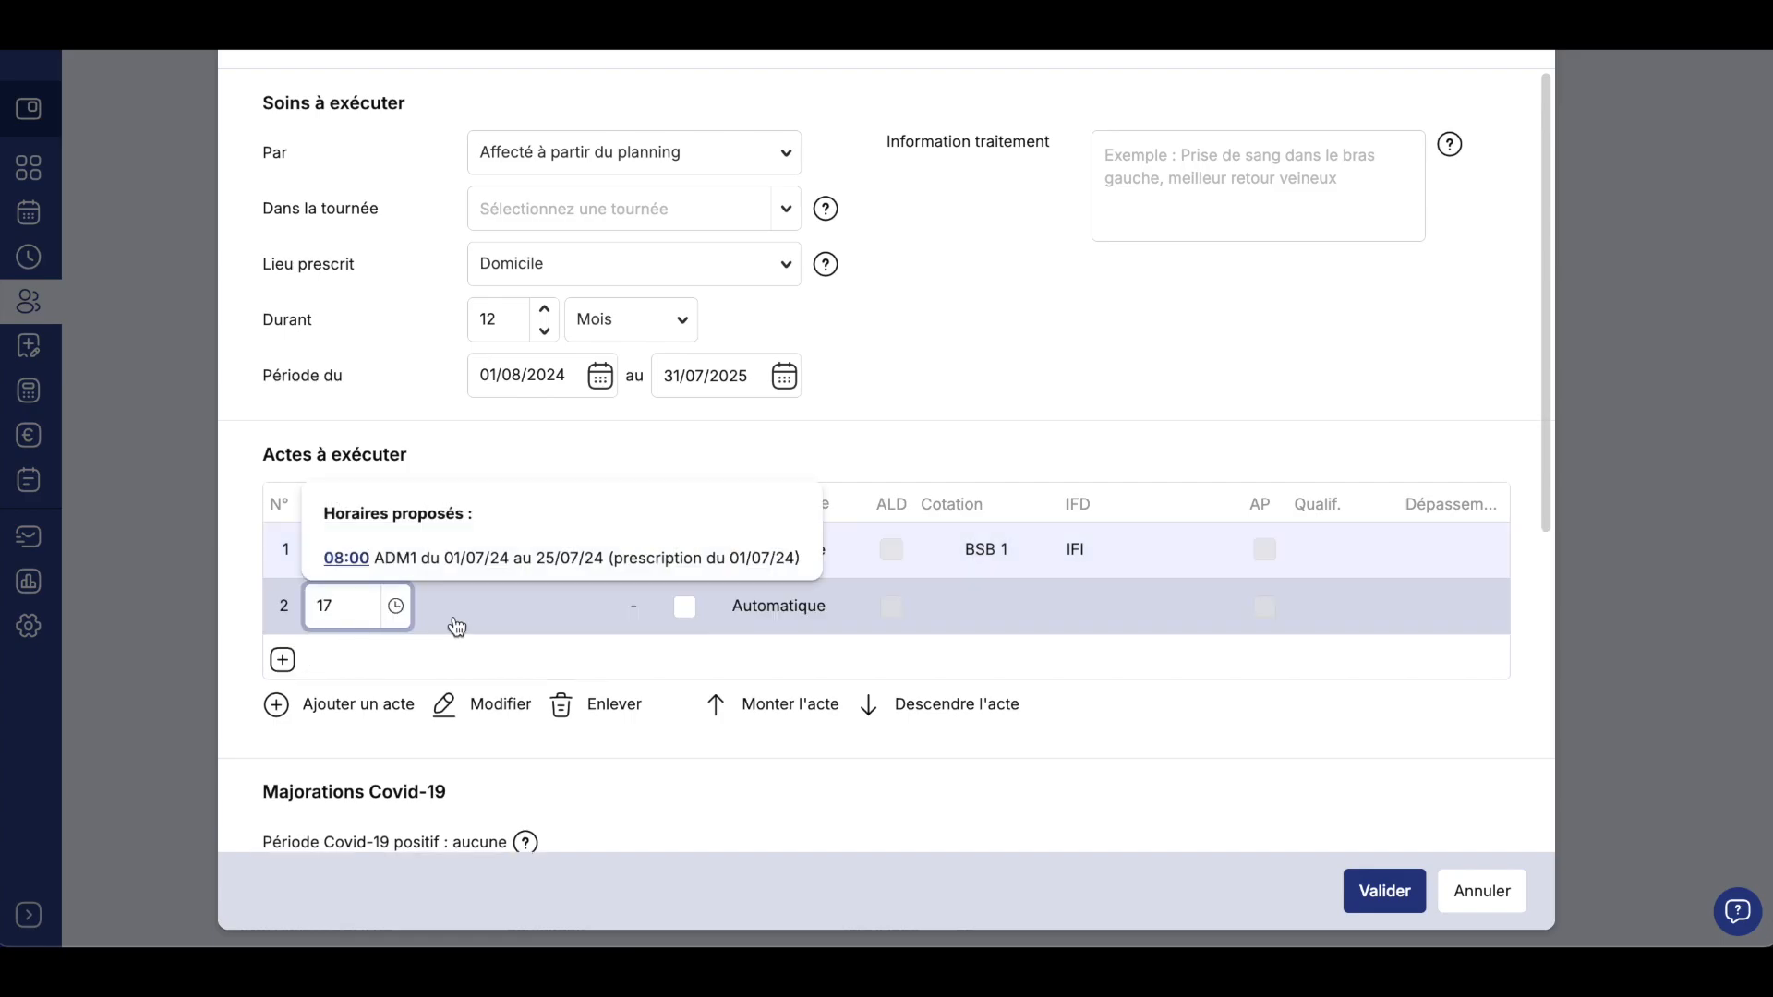
left_click(477, 607)
type("BSB")
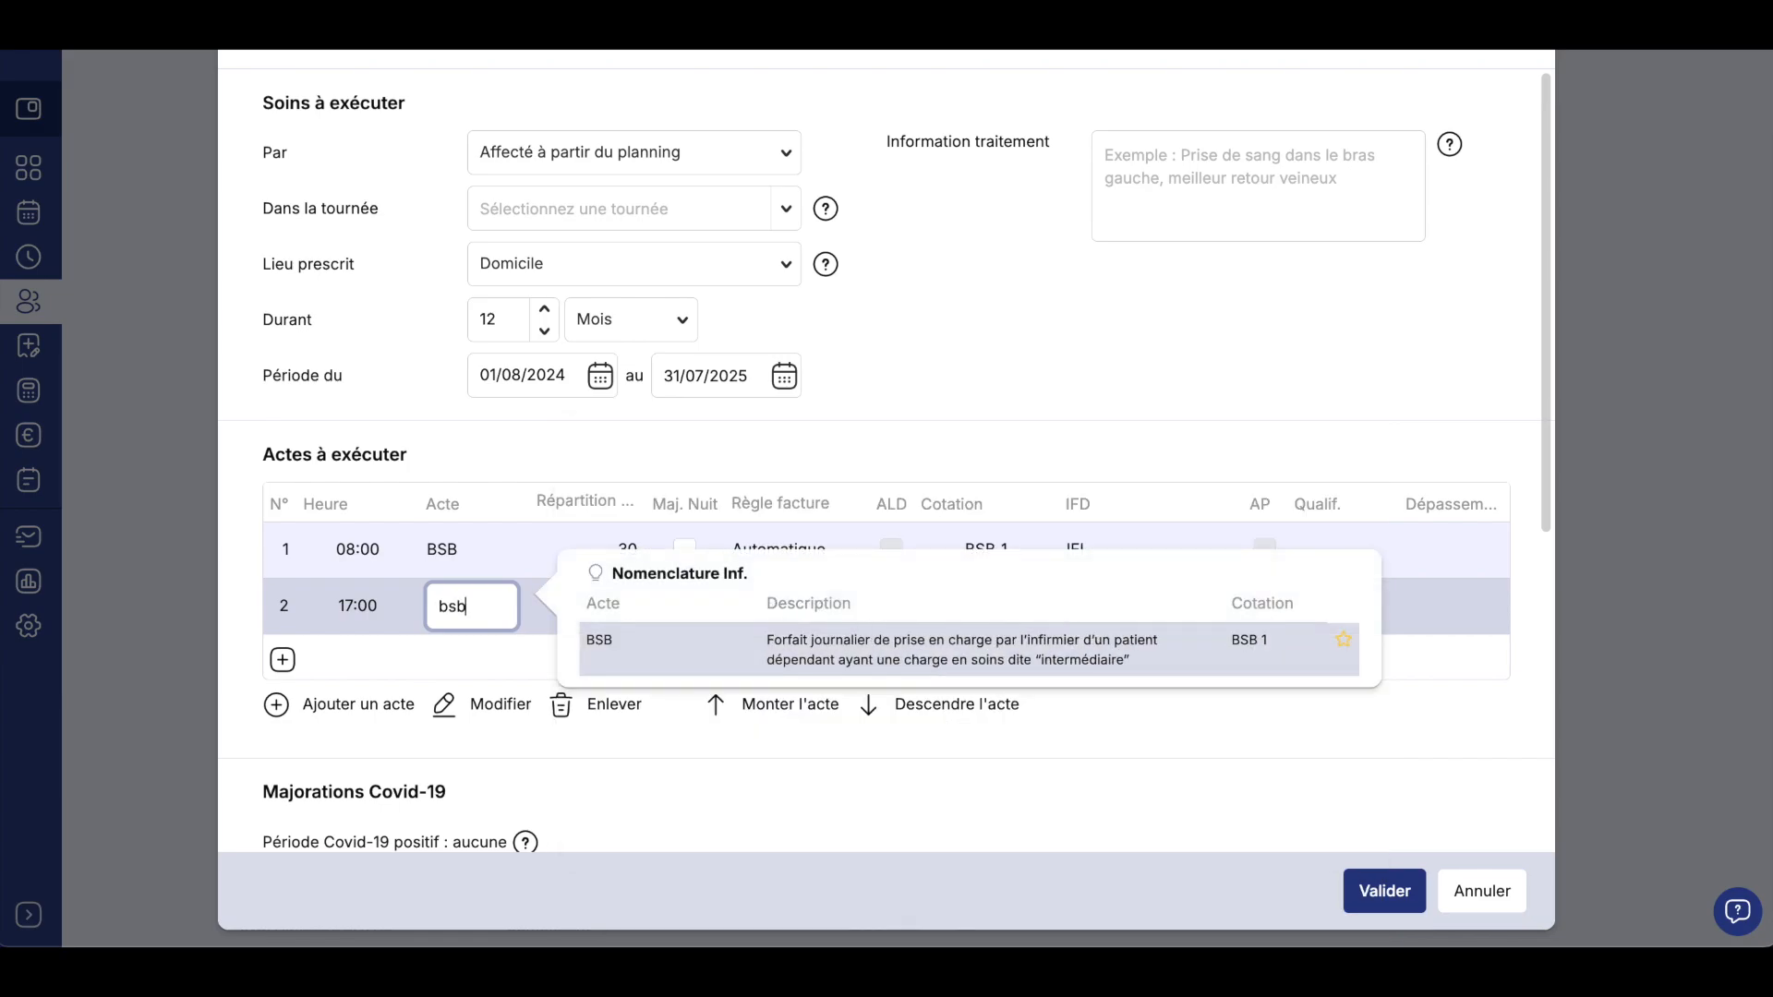
left_click(656, 644)
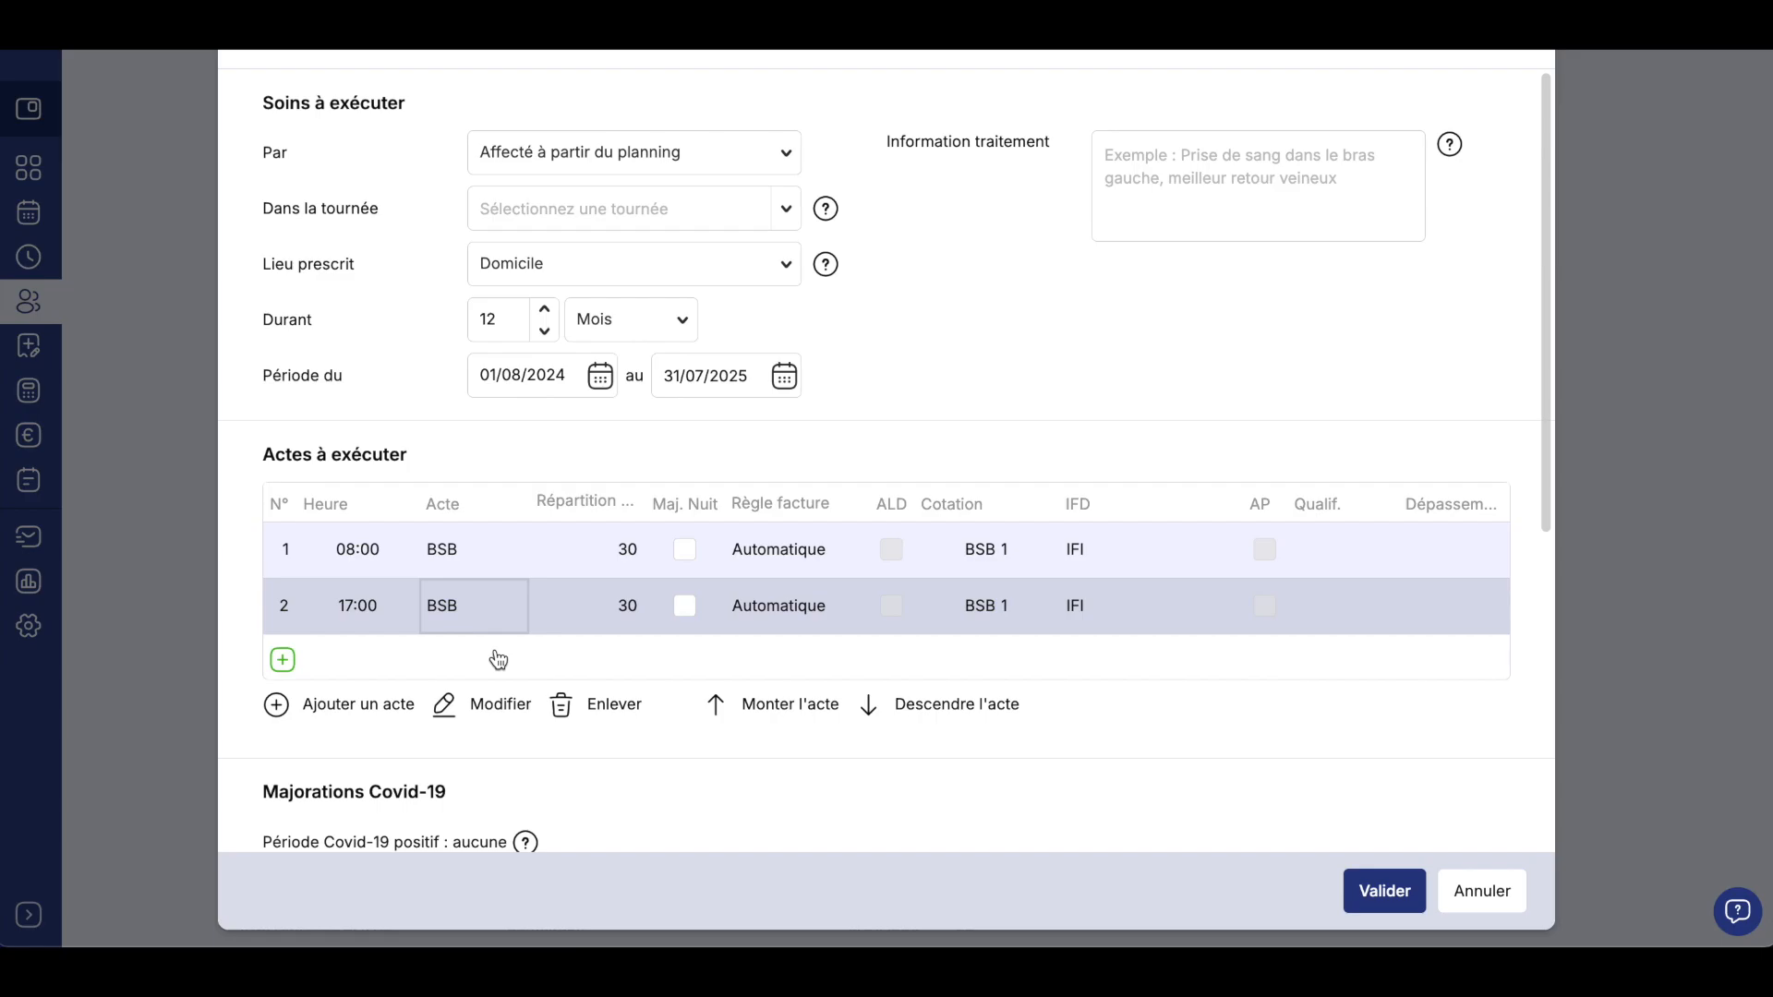
Step: Try the "BSB non facturé" billing rule on the 08:00 act and return it to Automatique
mouse_move(464, 572)
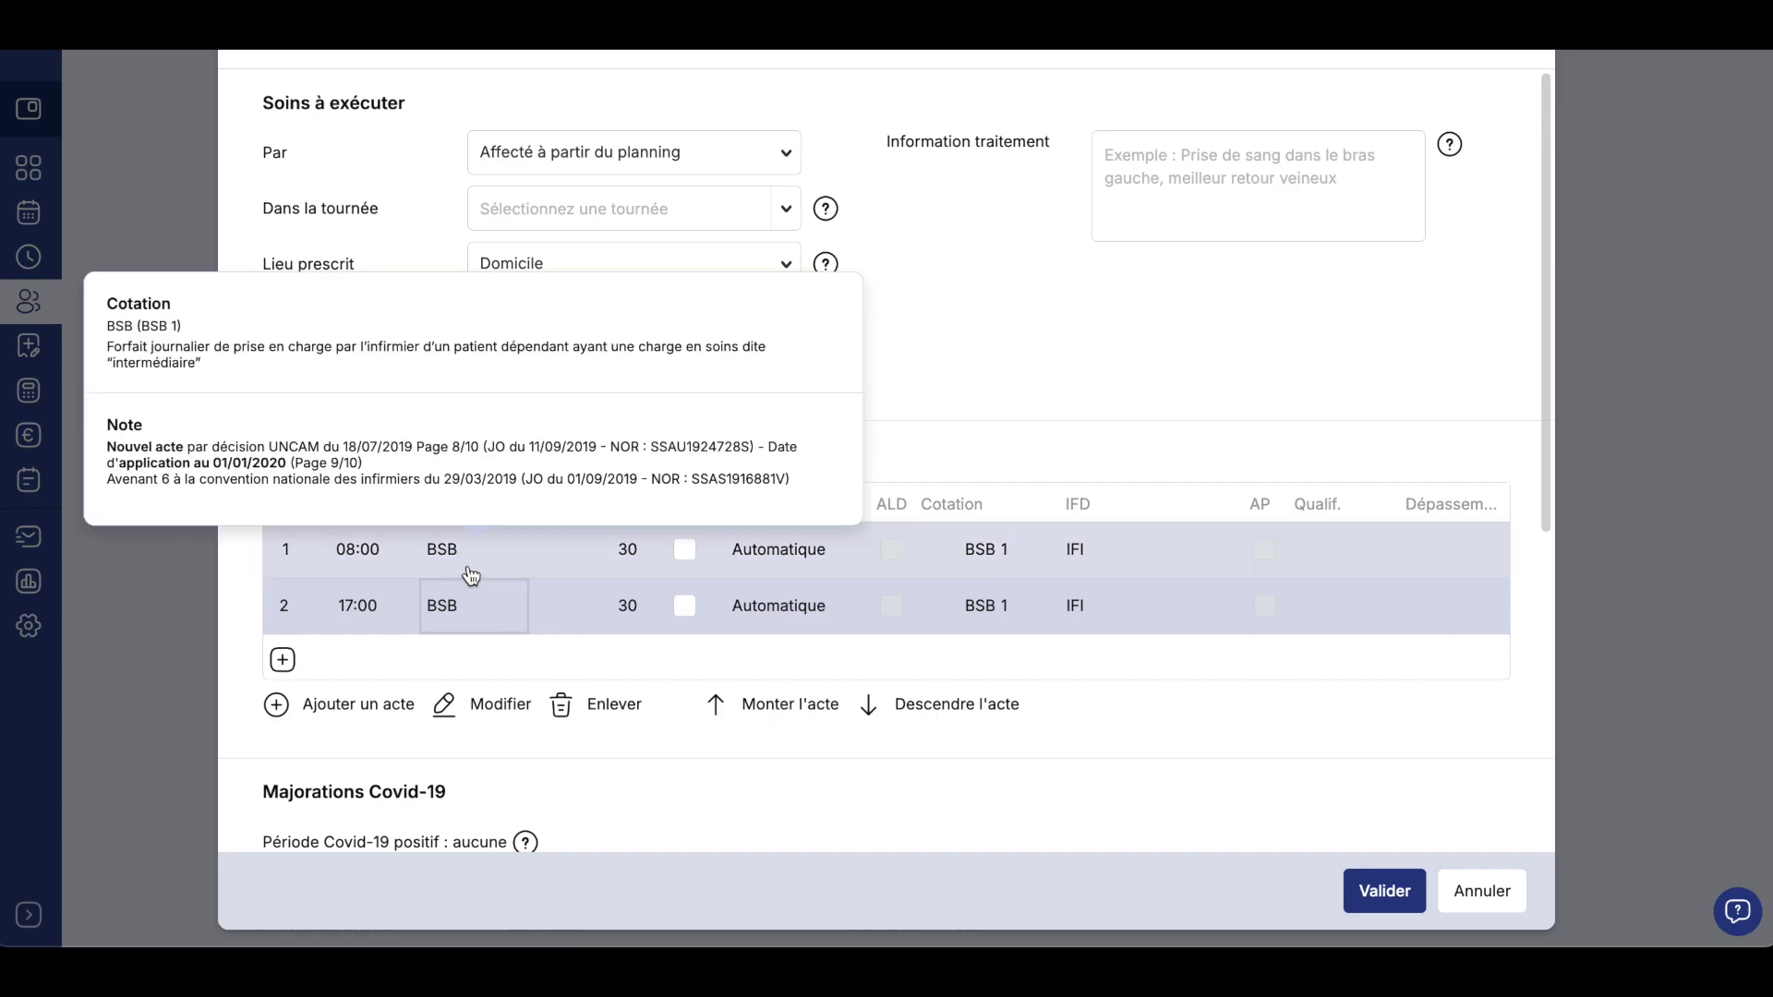
mouse_move(483, 609)
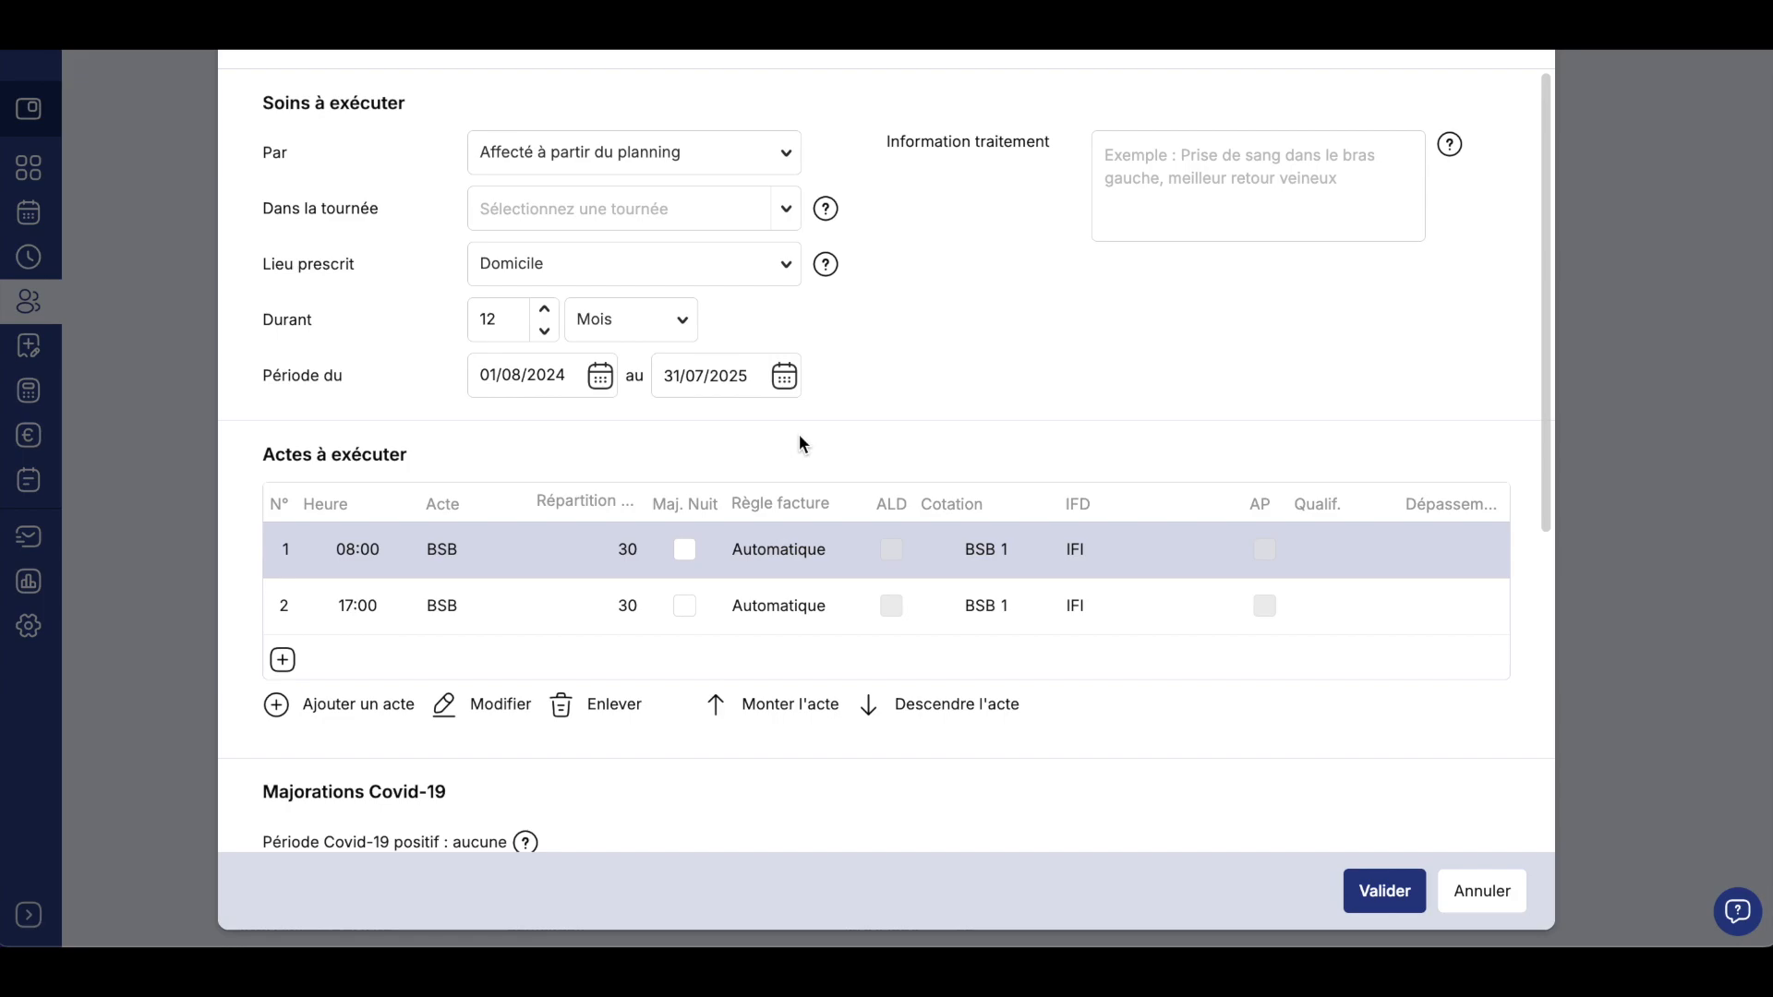
left_click(787, 551)
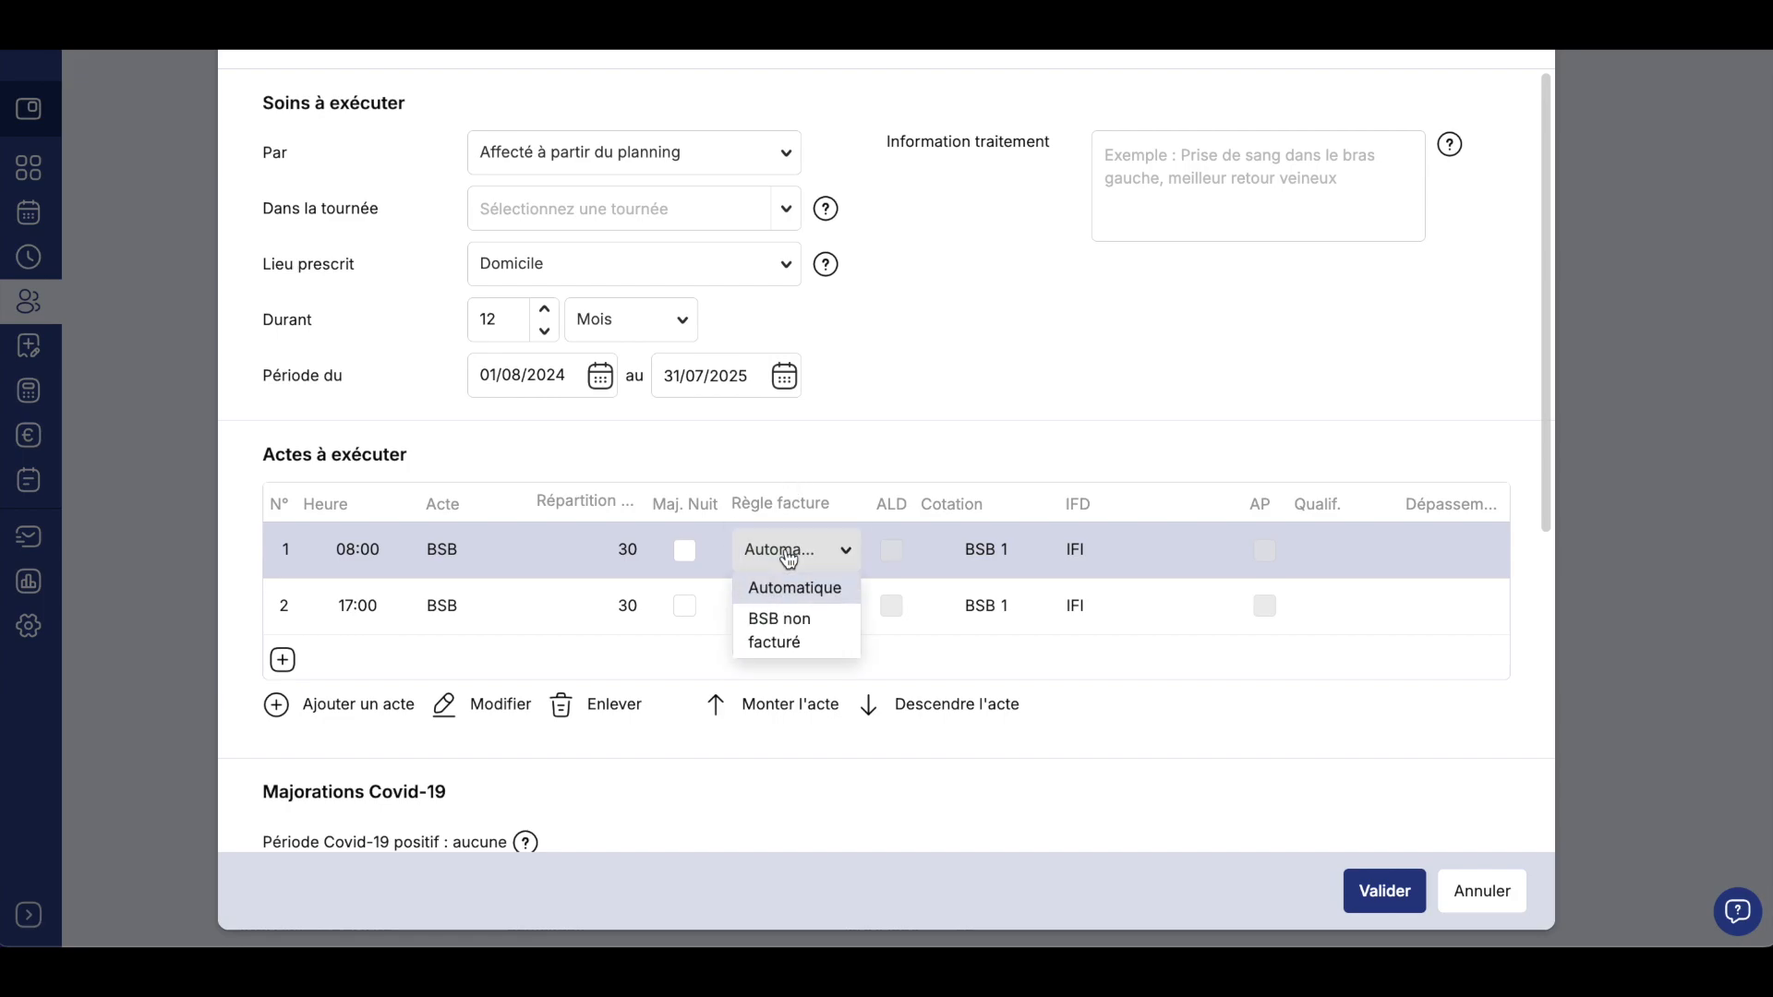
left_click(791, 646)
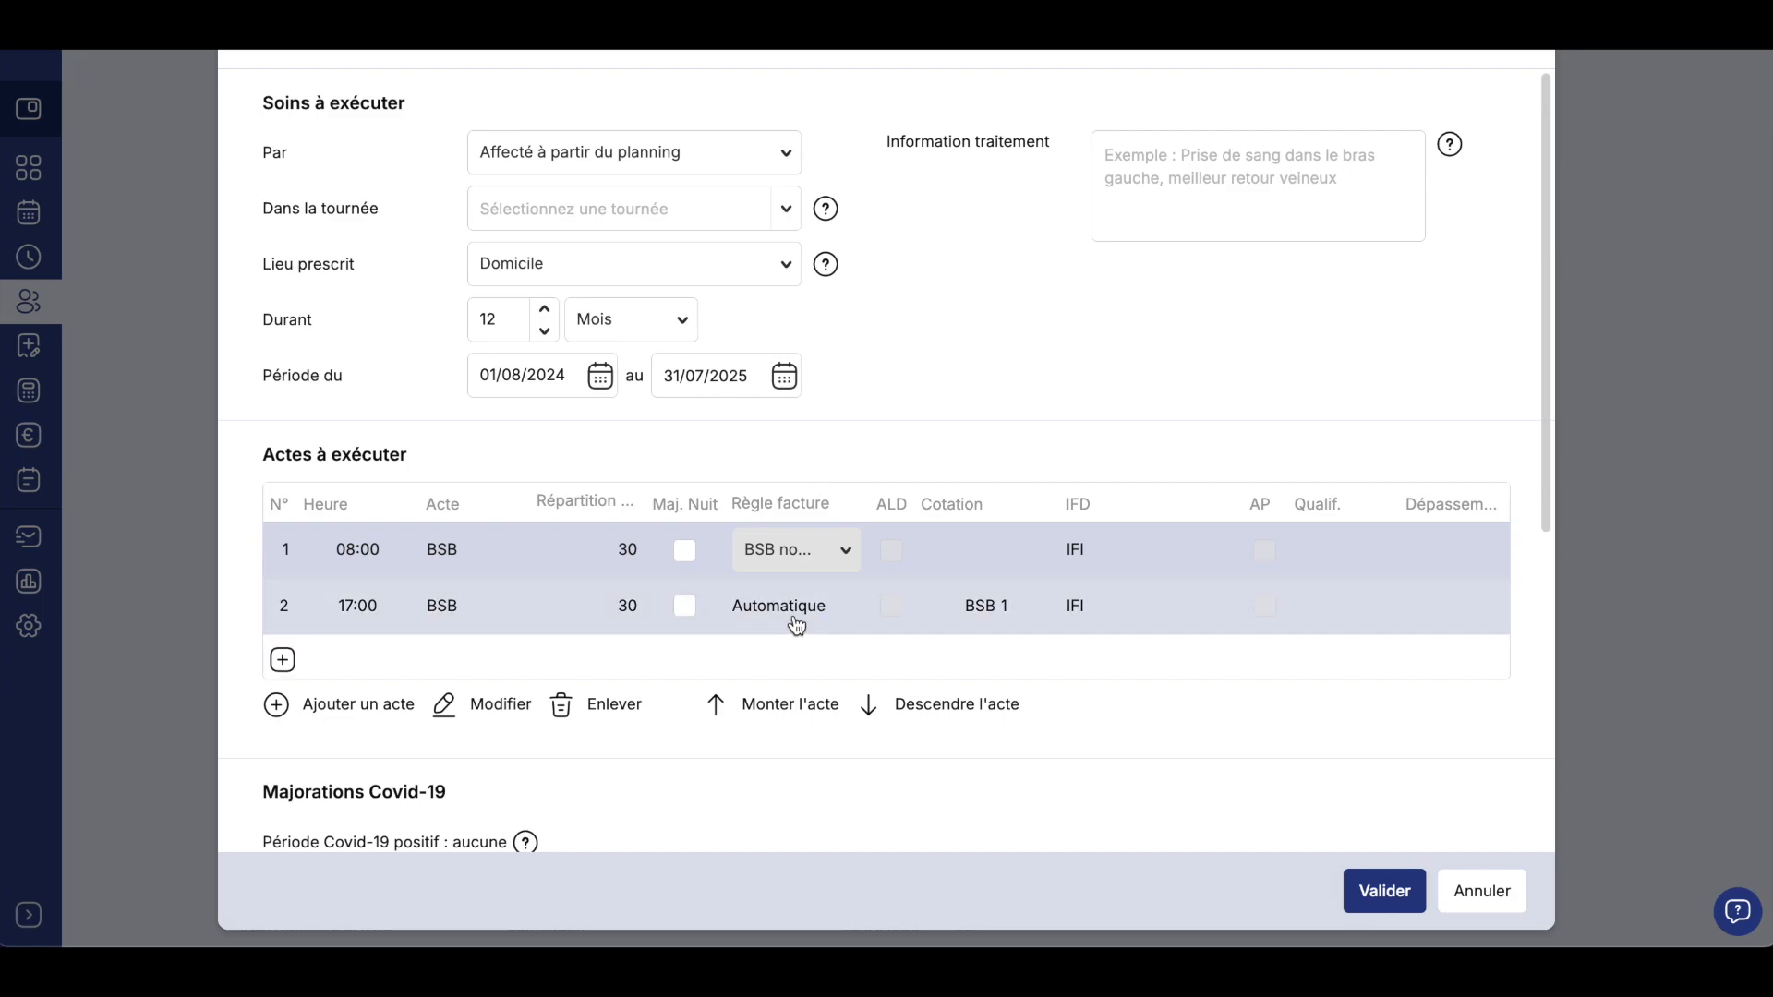
left_click(823, 550)
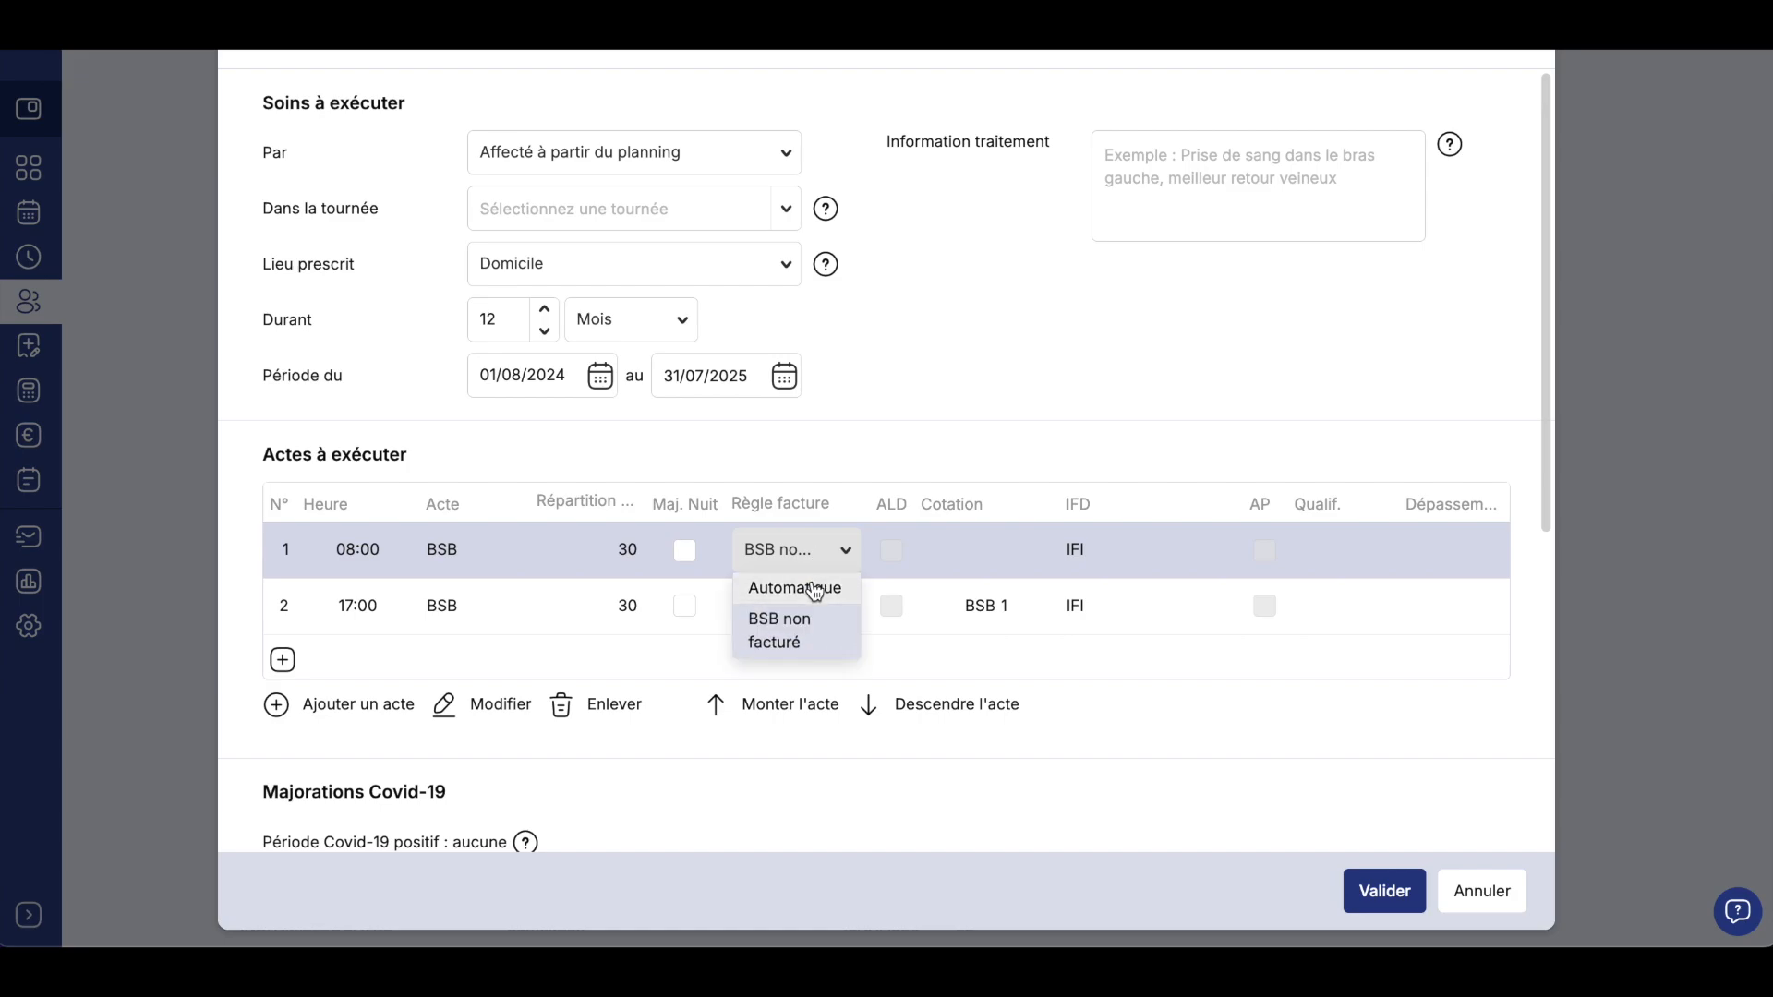
left_click(819, 586)
left_click(921, 394)
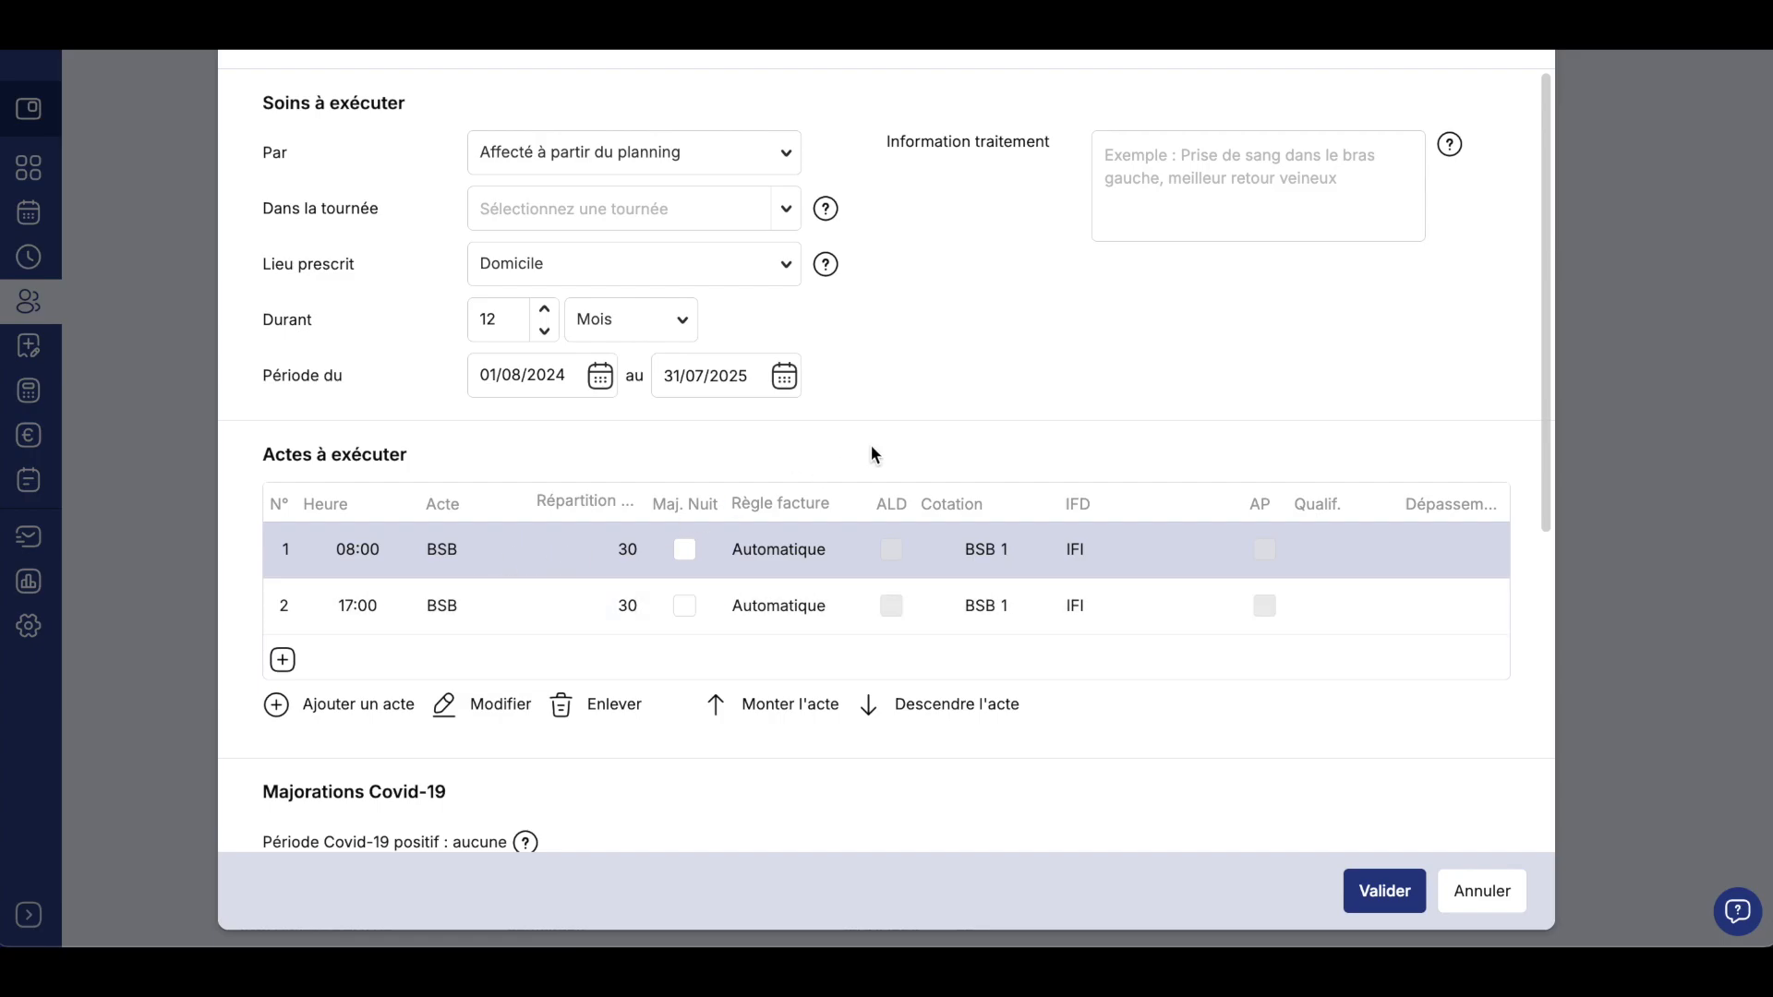
Step: Review the surcharge and repetition options, keep the acts repeating every day, and validate the treatment
scroll(872, 453, "down", 5)
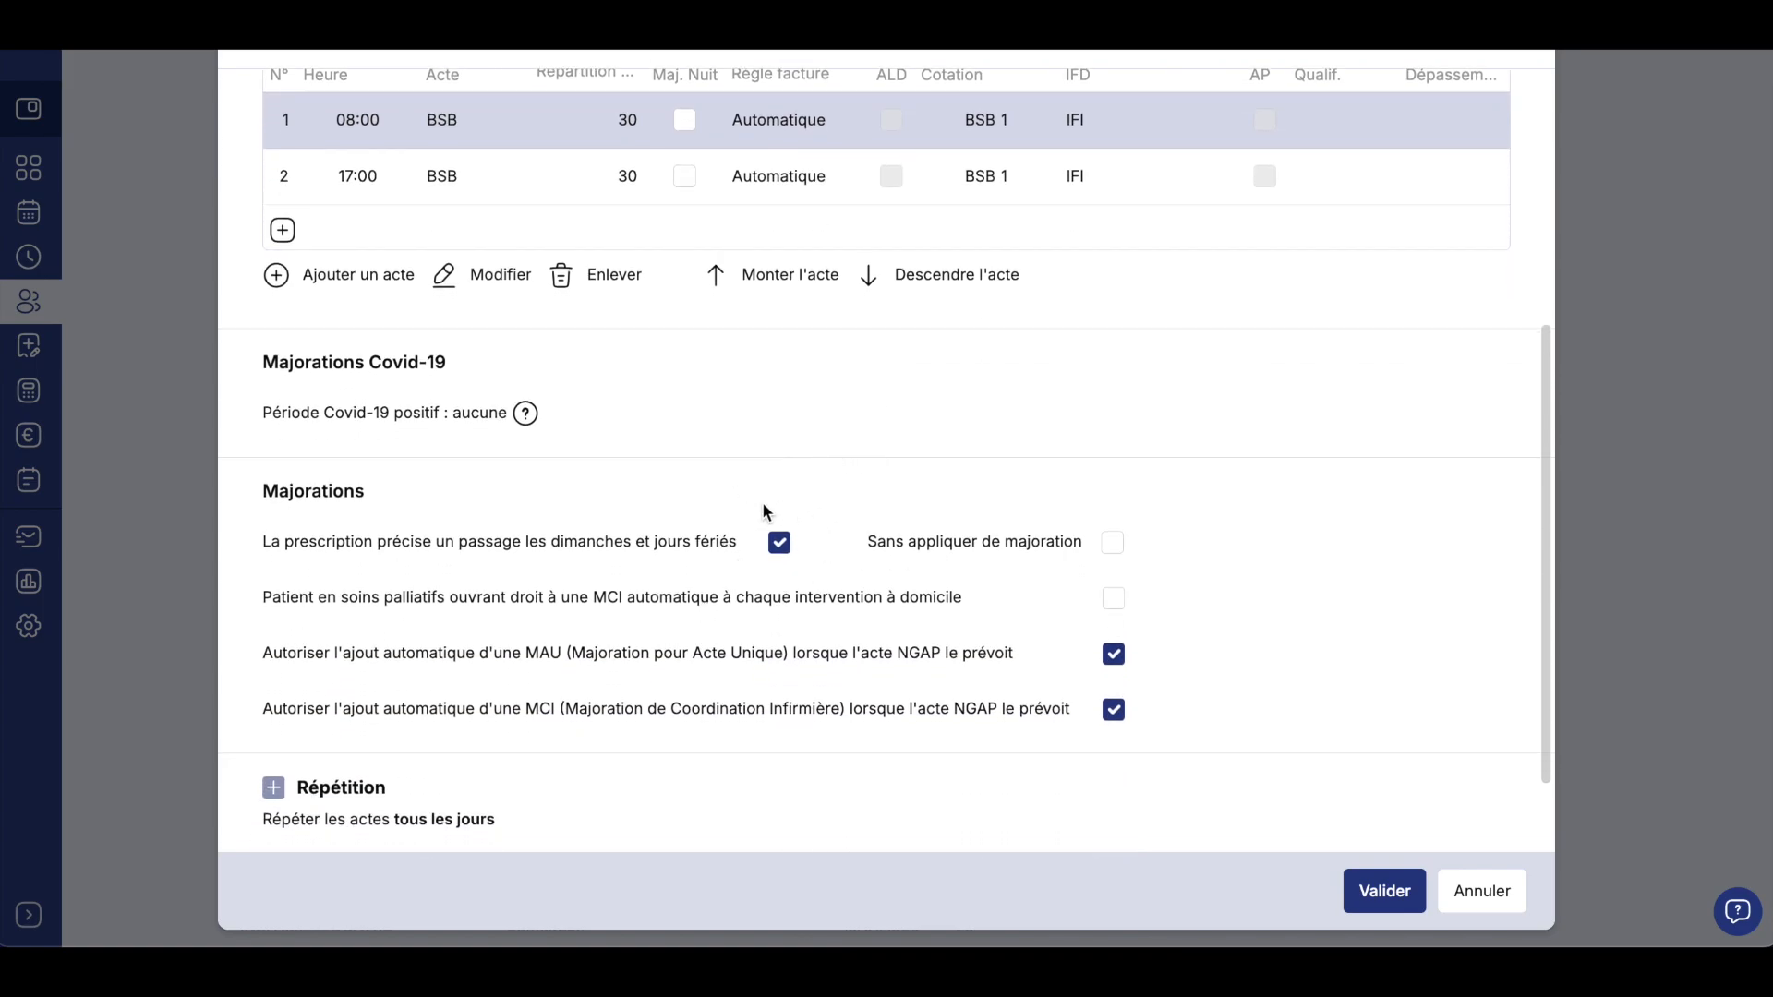
scroll(748, 560, "down", 1)
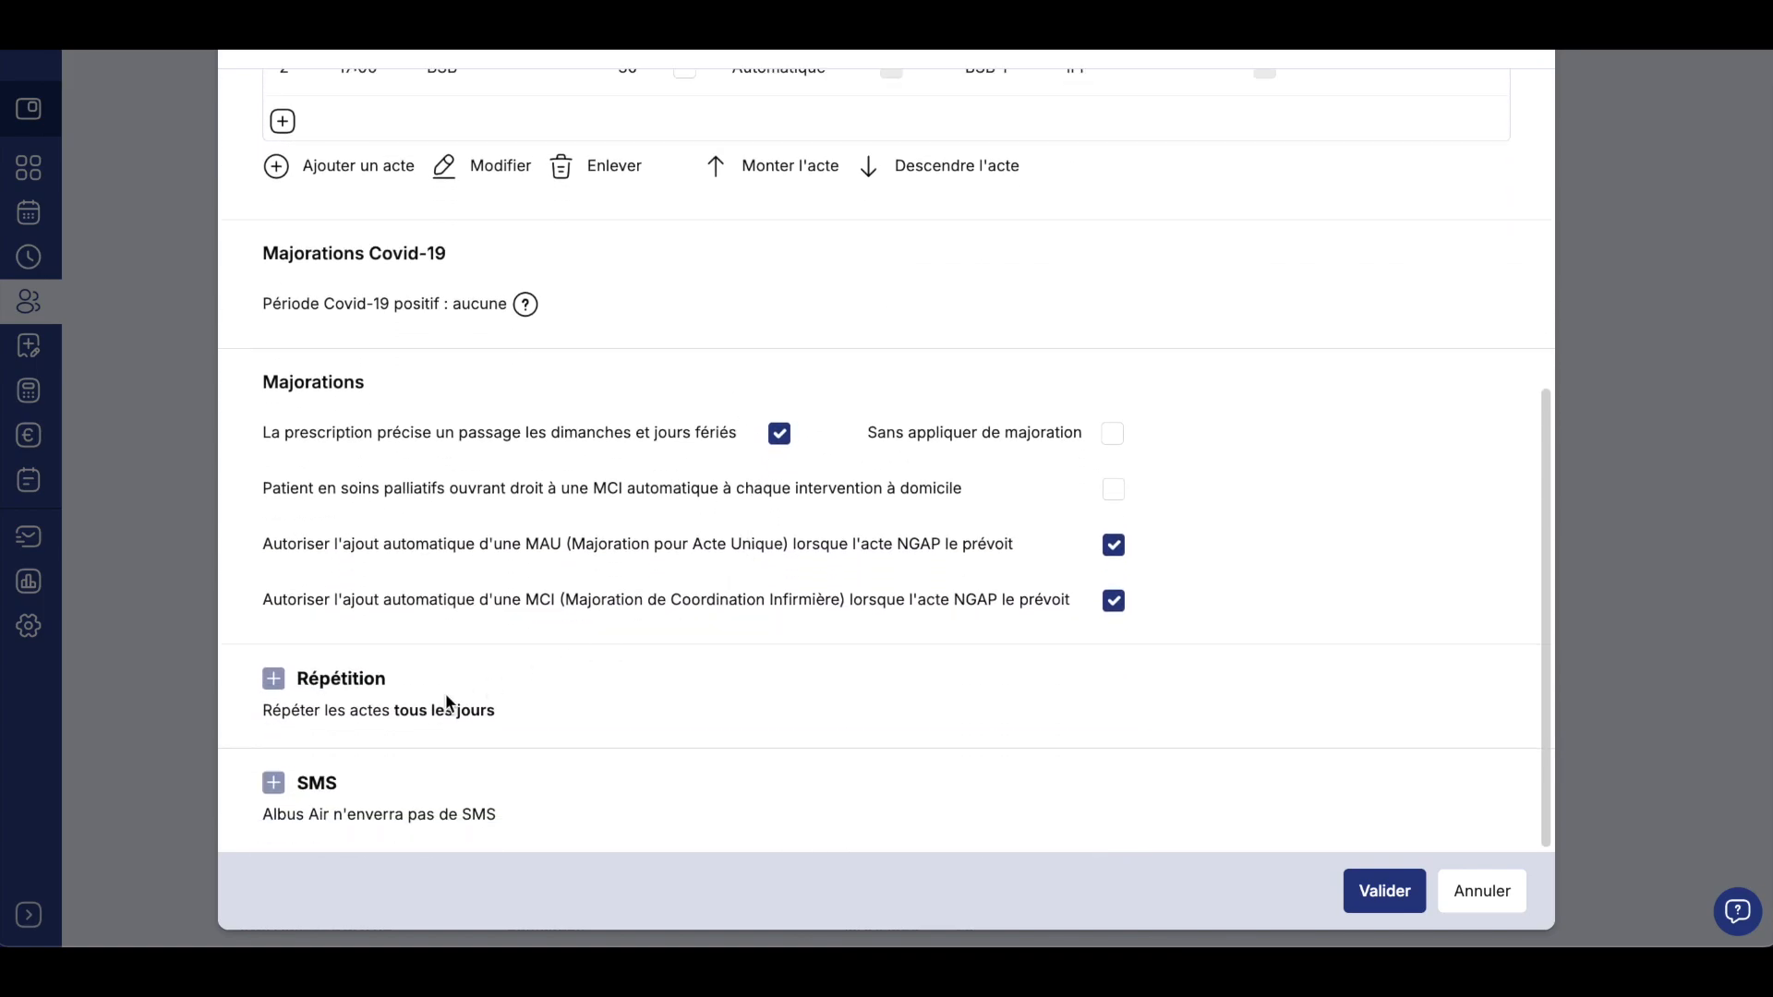
left_click(337, 685)
scroll(628, 642, "down", 2)
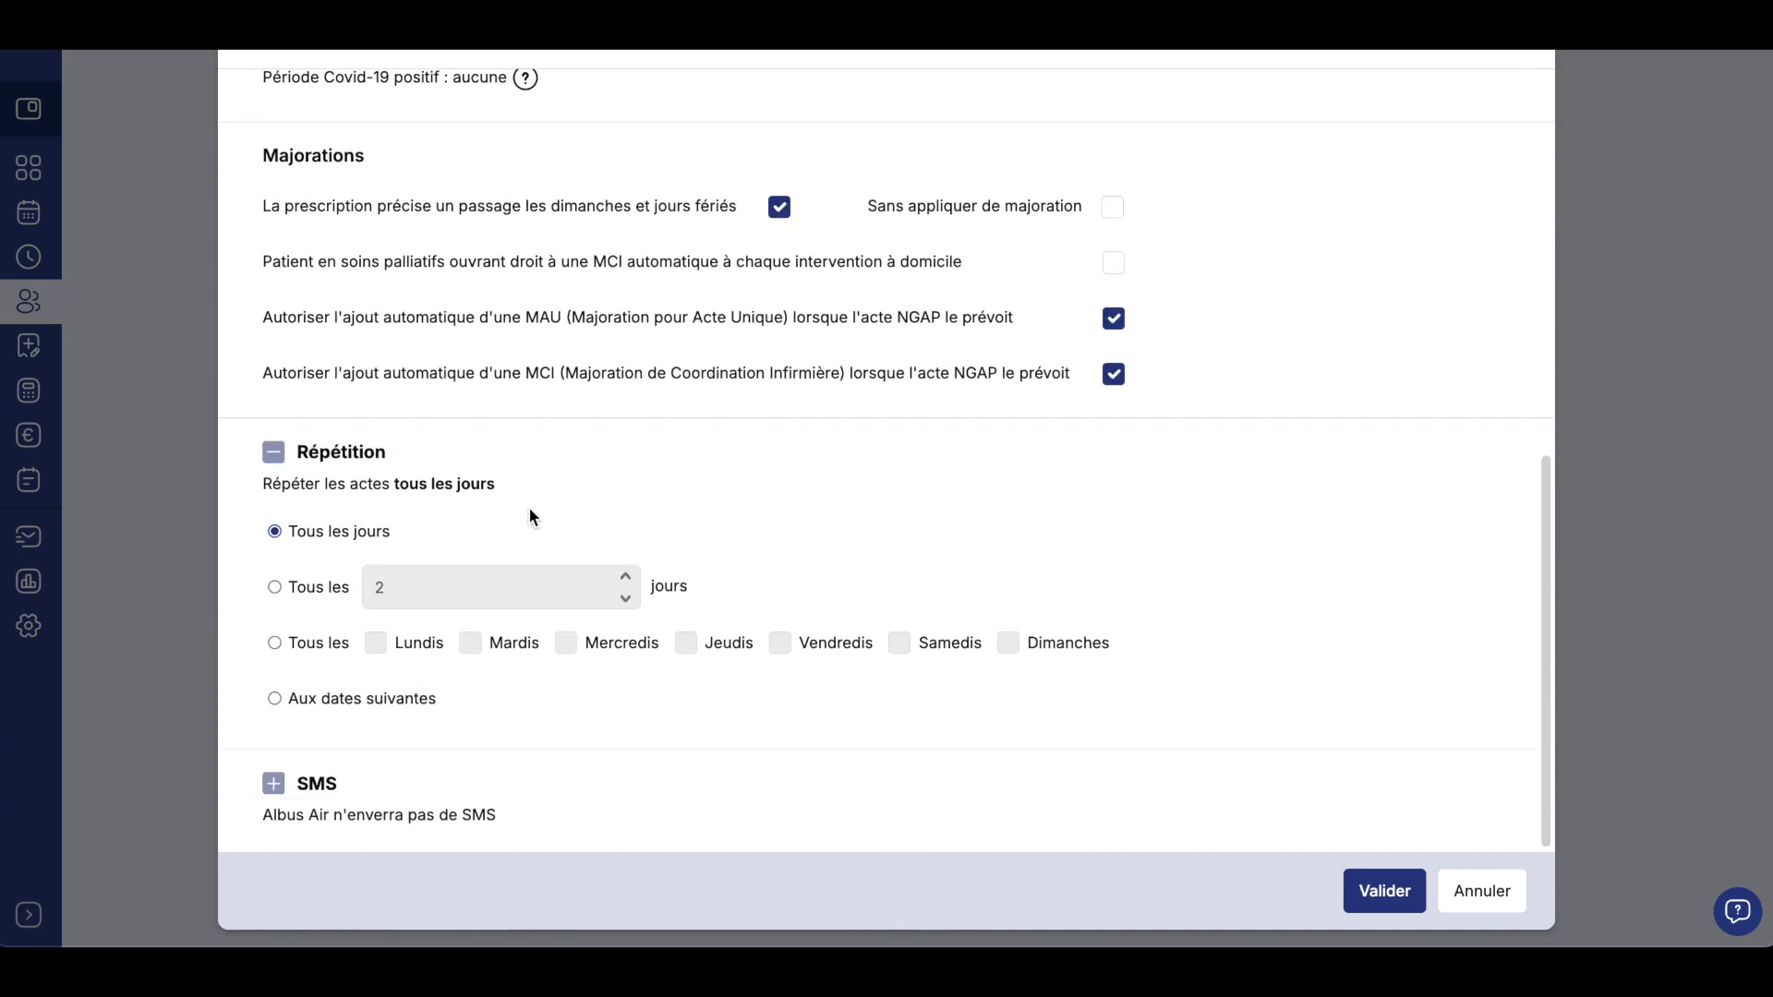
left_click(1381, 888)
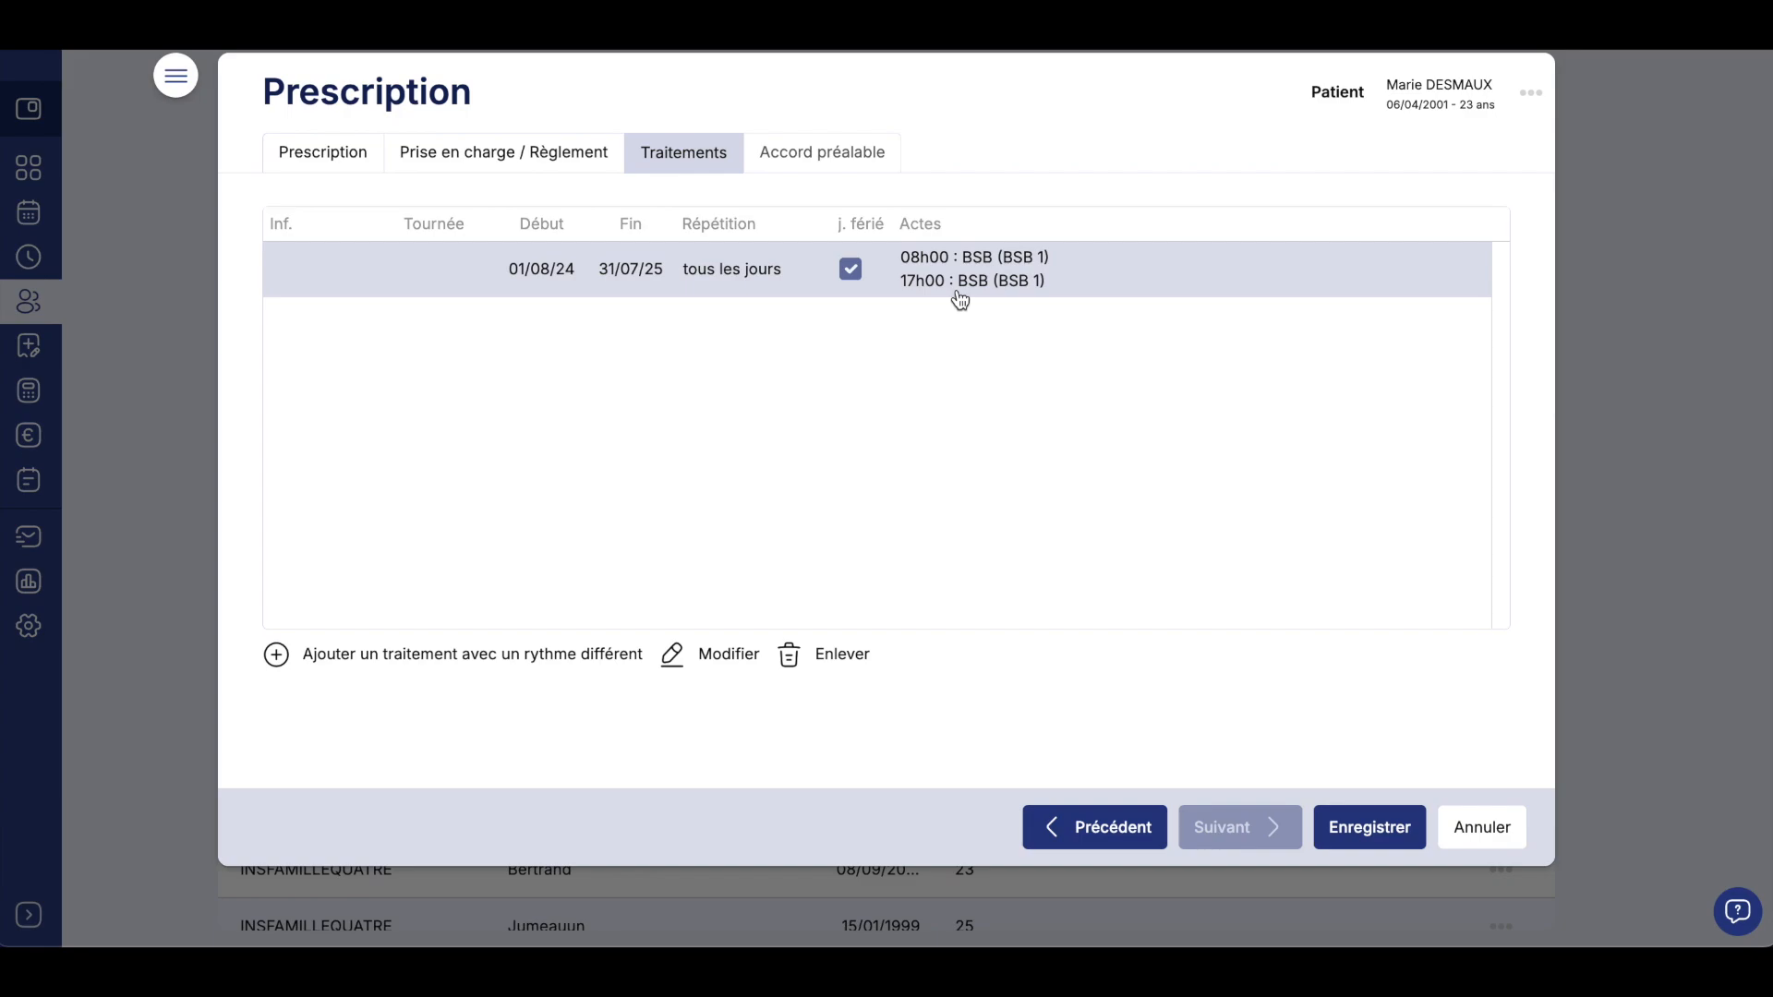
Step: Add a treatment with a different rhythm and assign it to the regular nurse instead of the planning
left_click(464, 661)
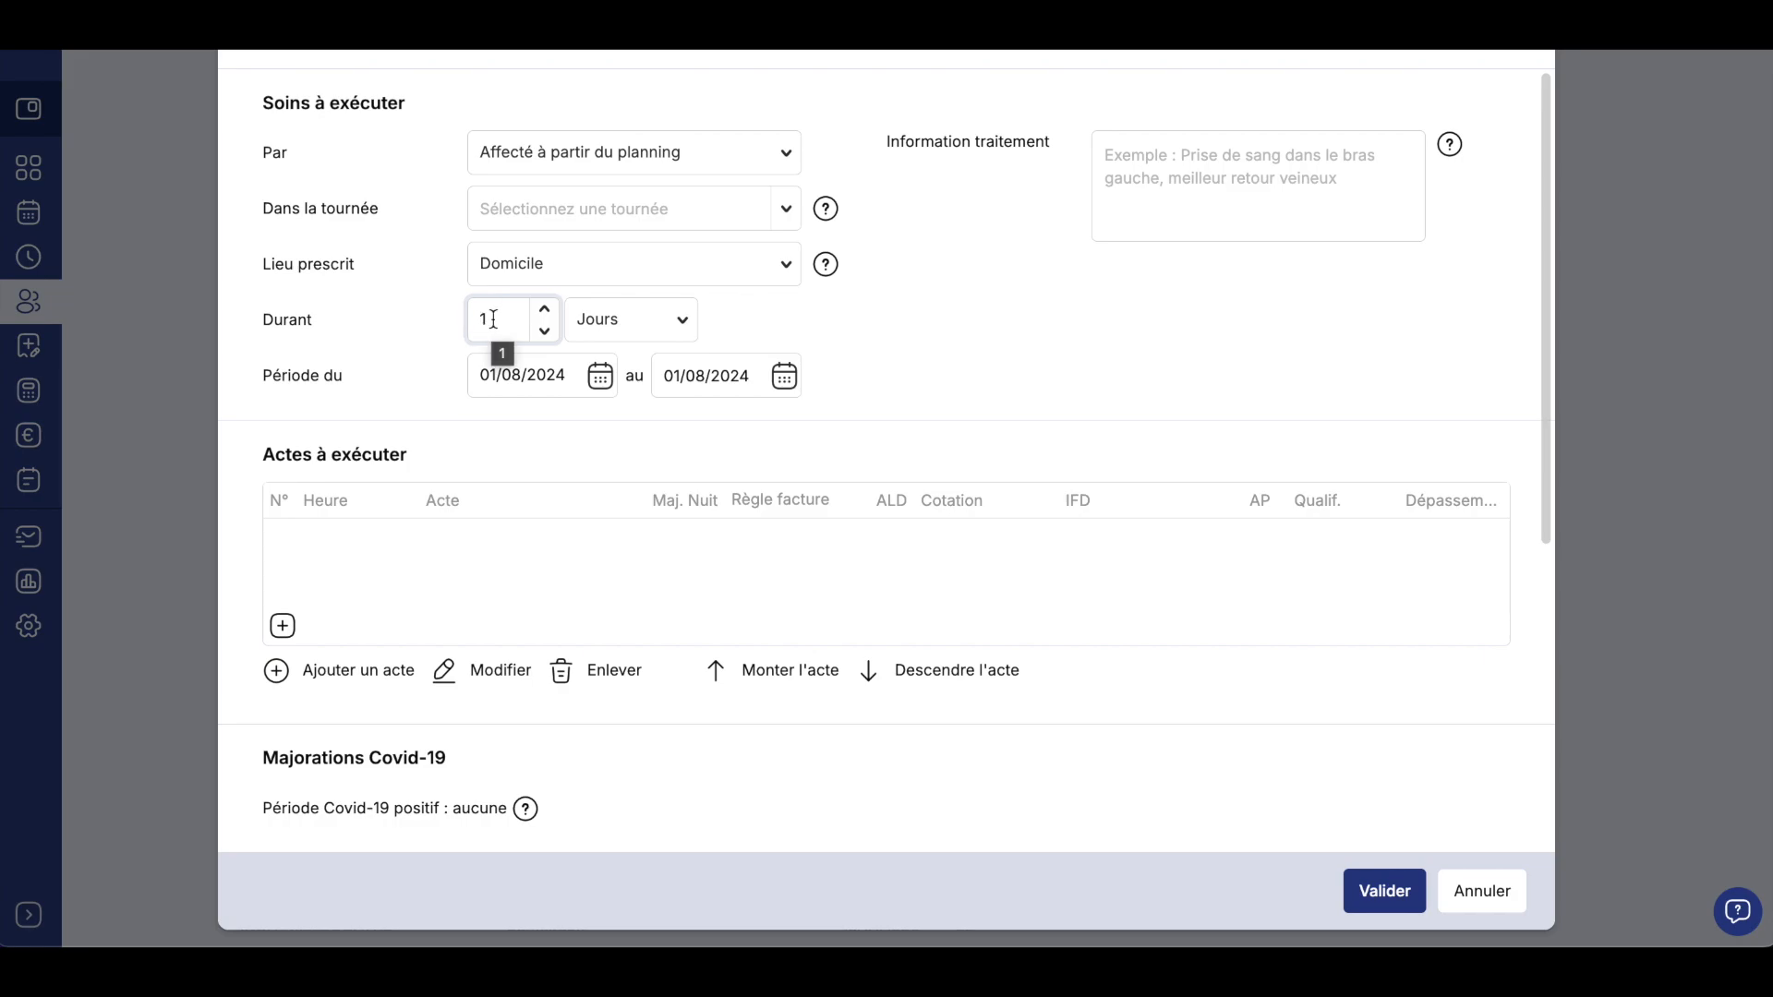
left_click(711, 161)
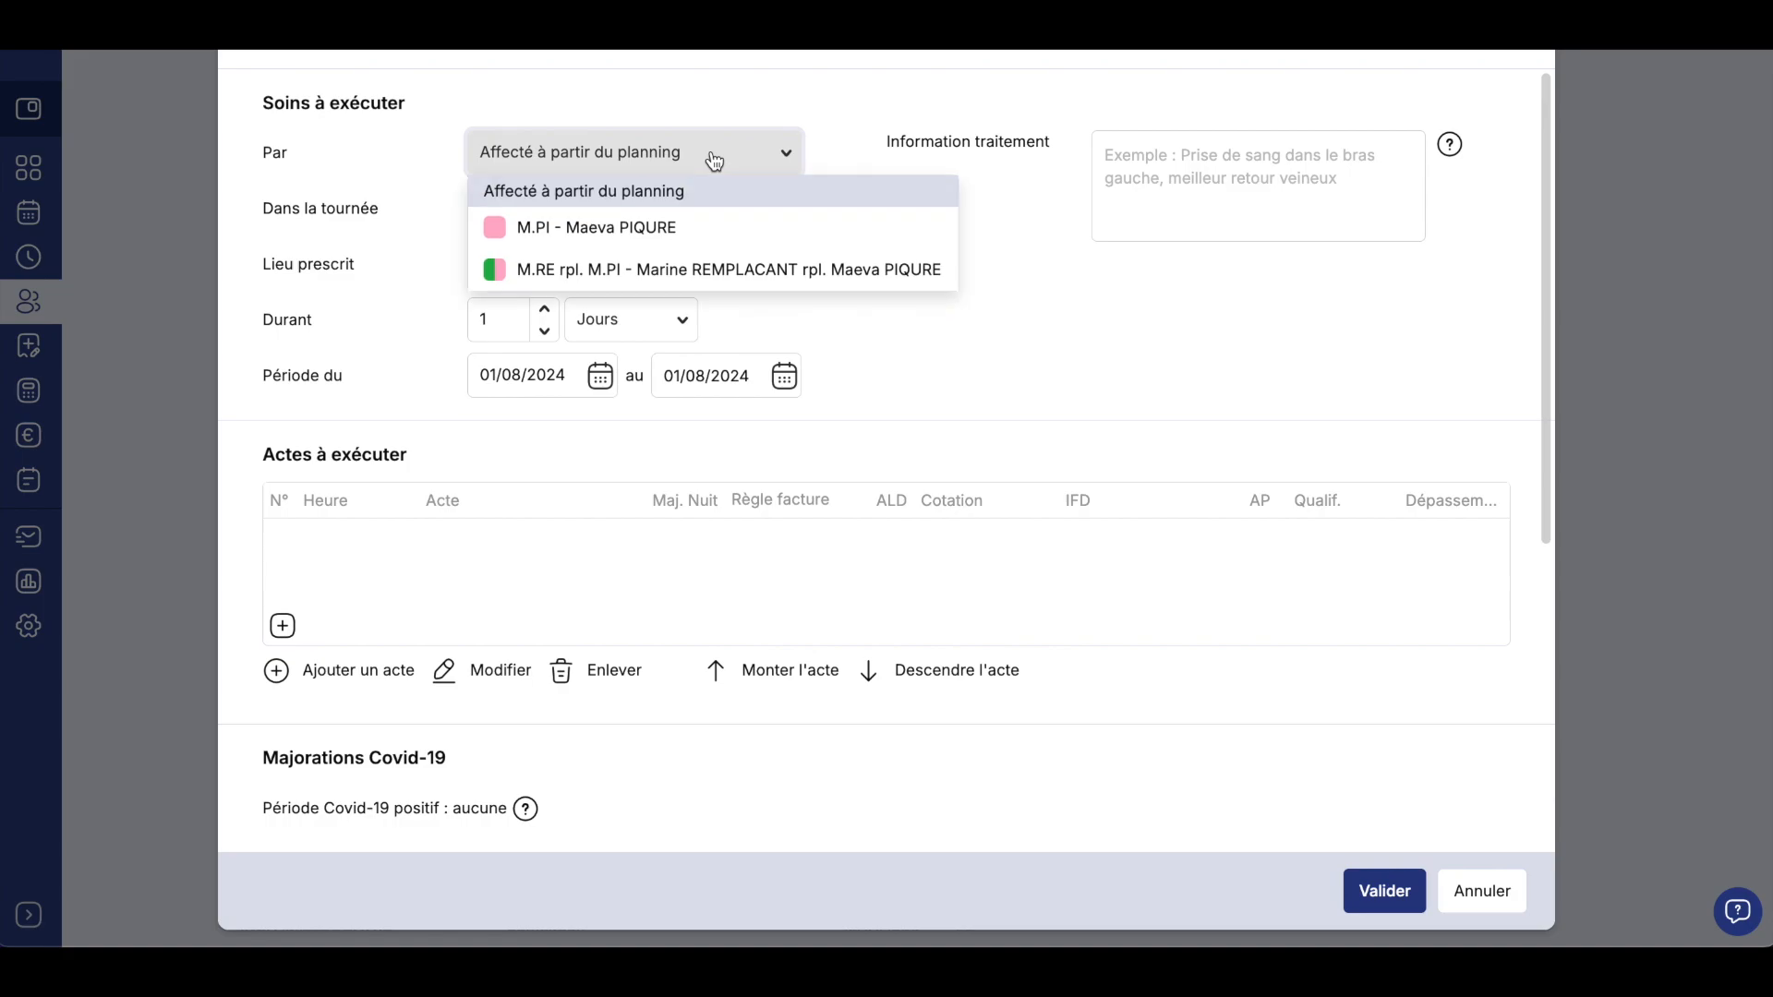
left_click(659, 231)
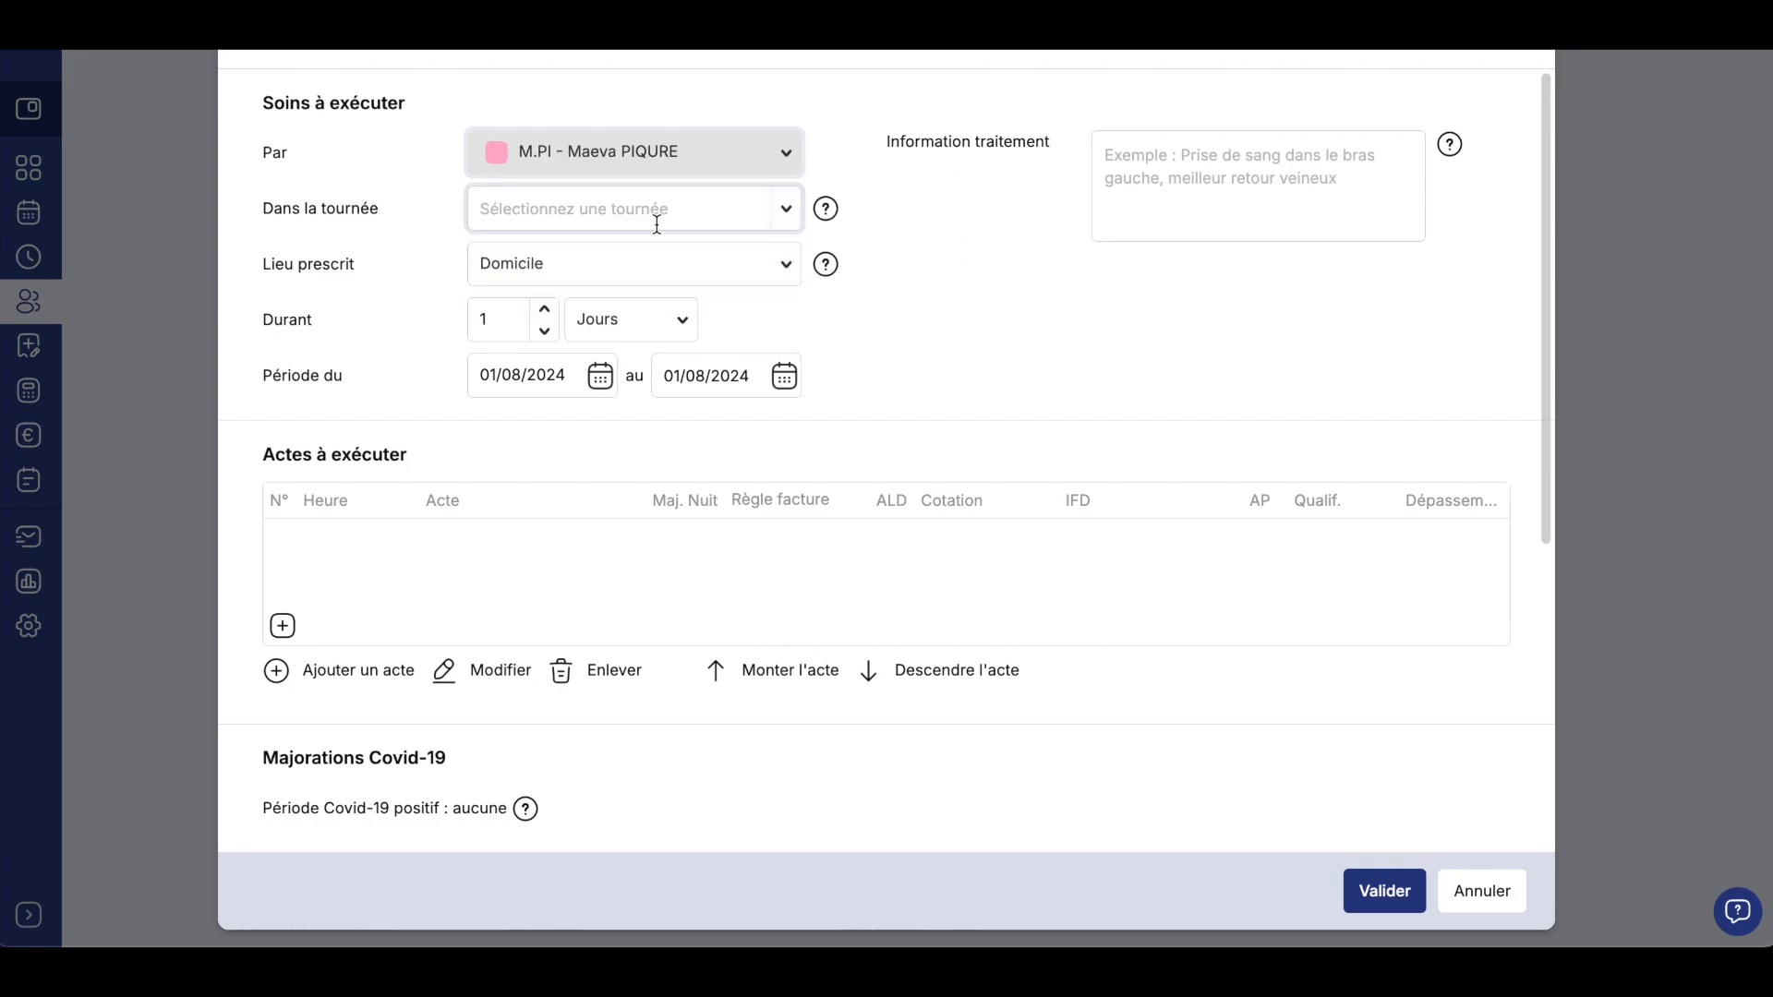
Step: Add an act at the proposed 08:00 time to the one-day treatment and search for BSI acts
left_click(283, 626)
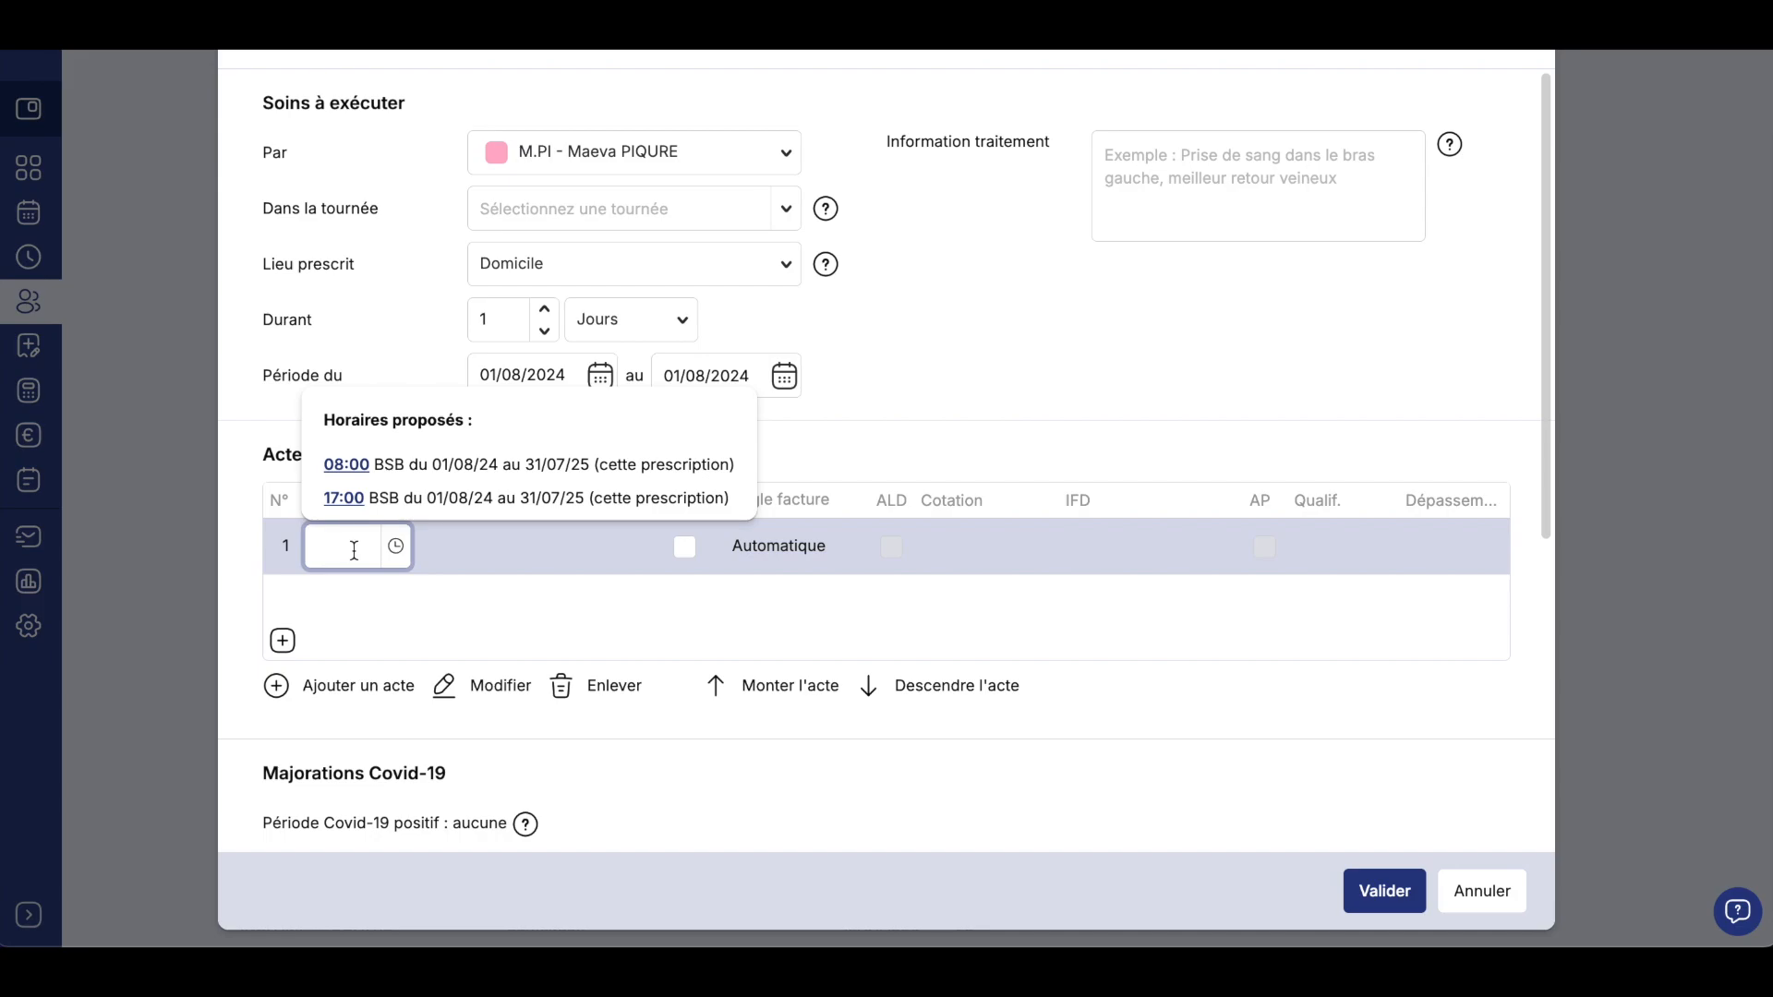
left_click(346, 464)
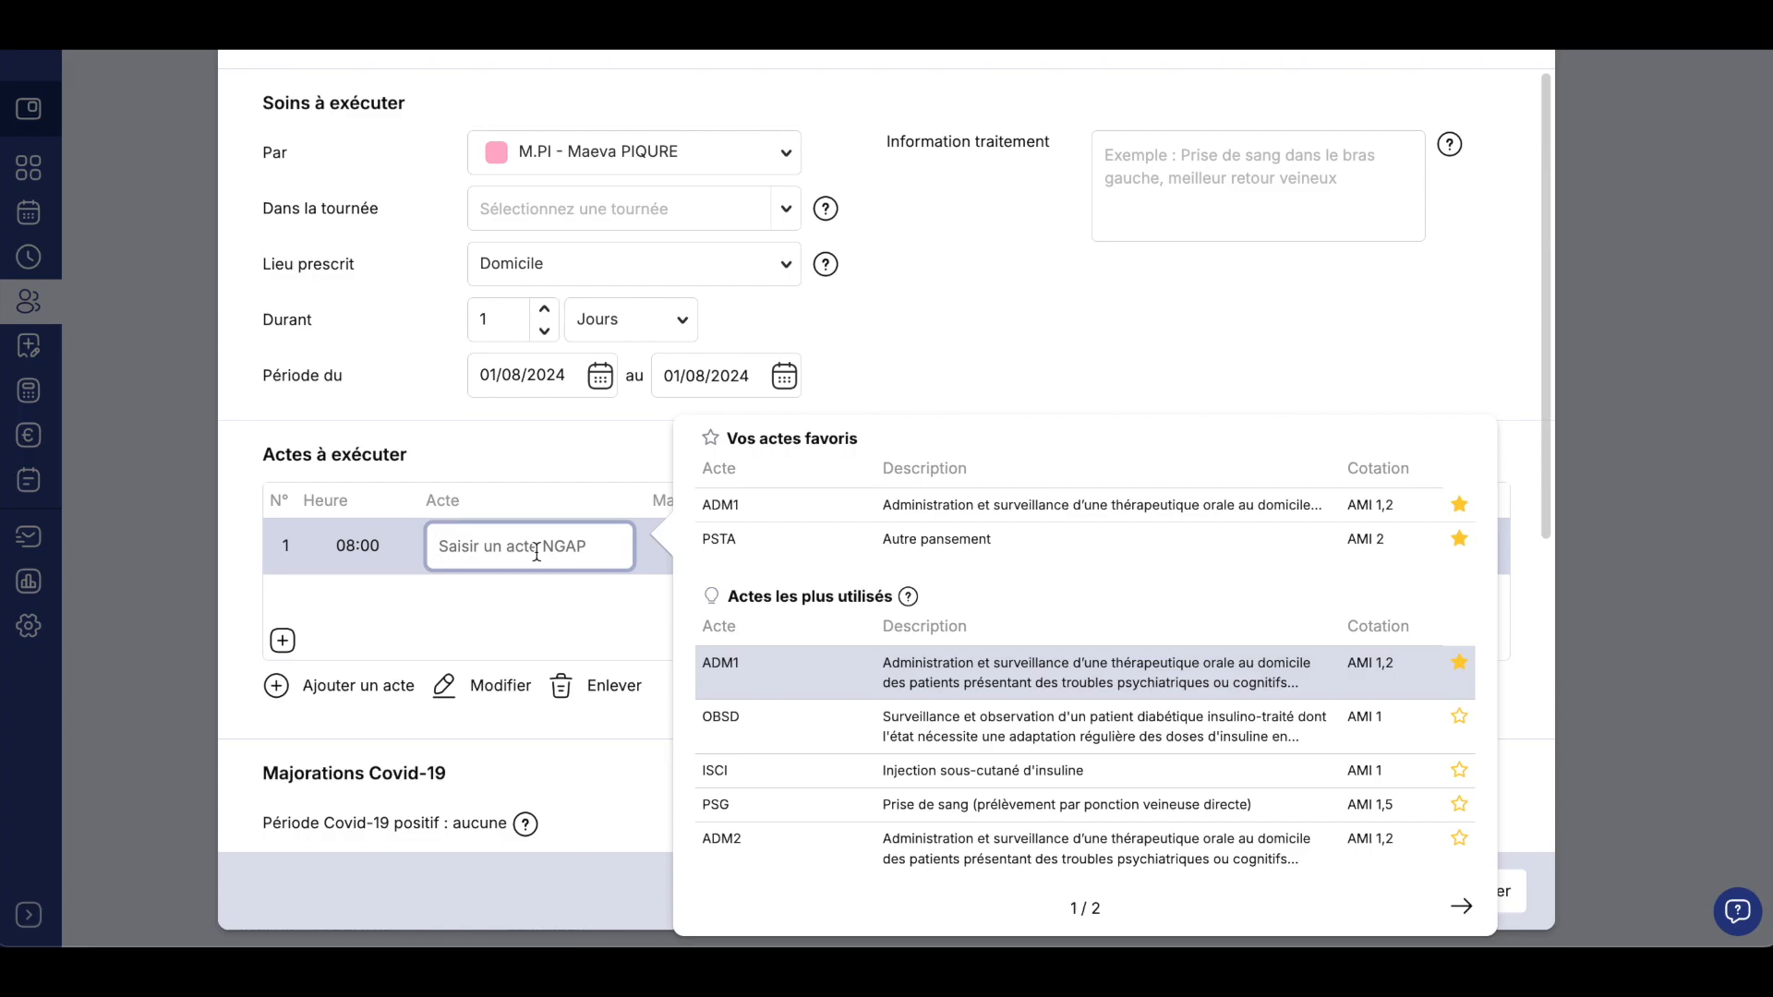
type("bsi")
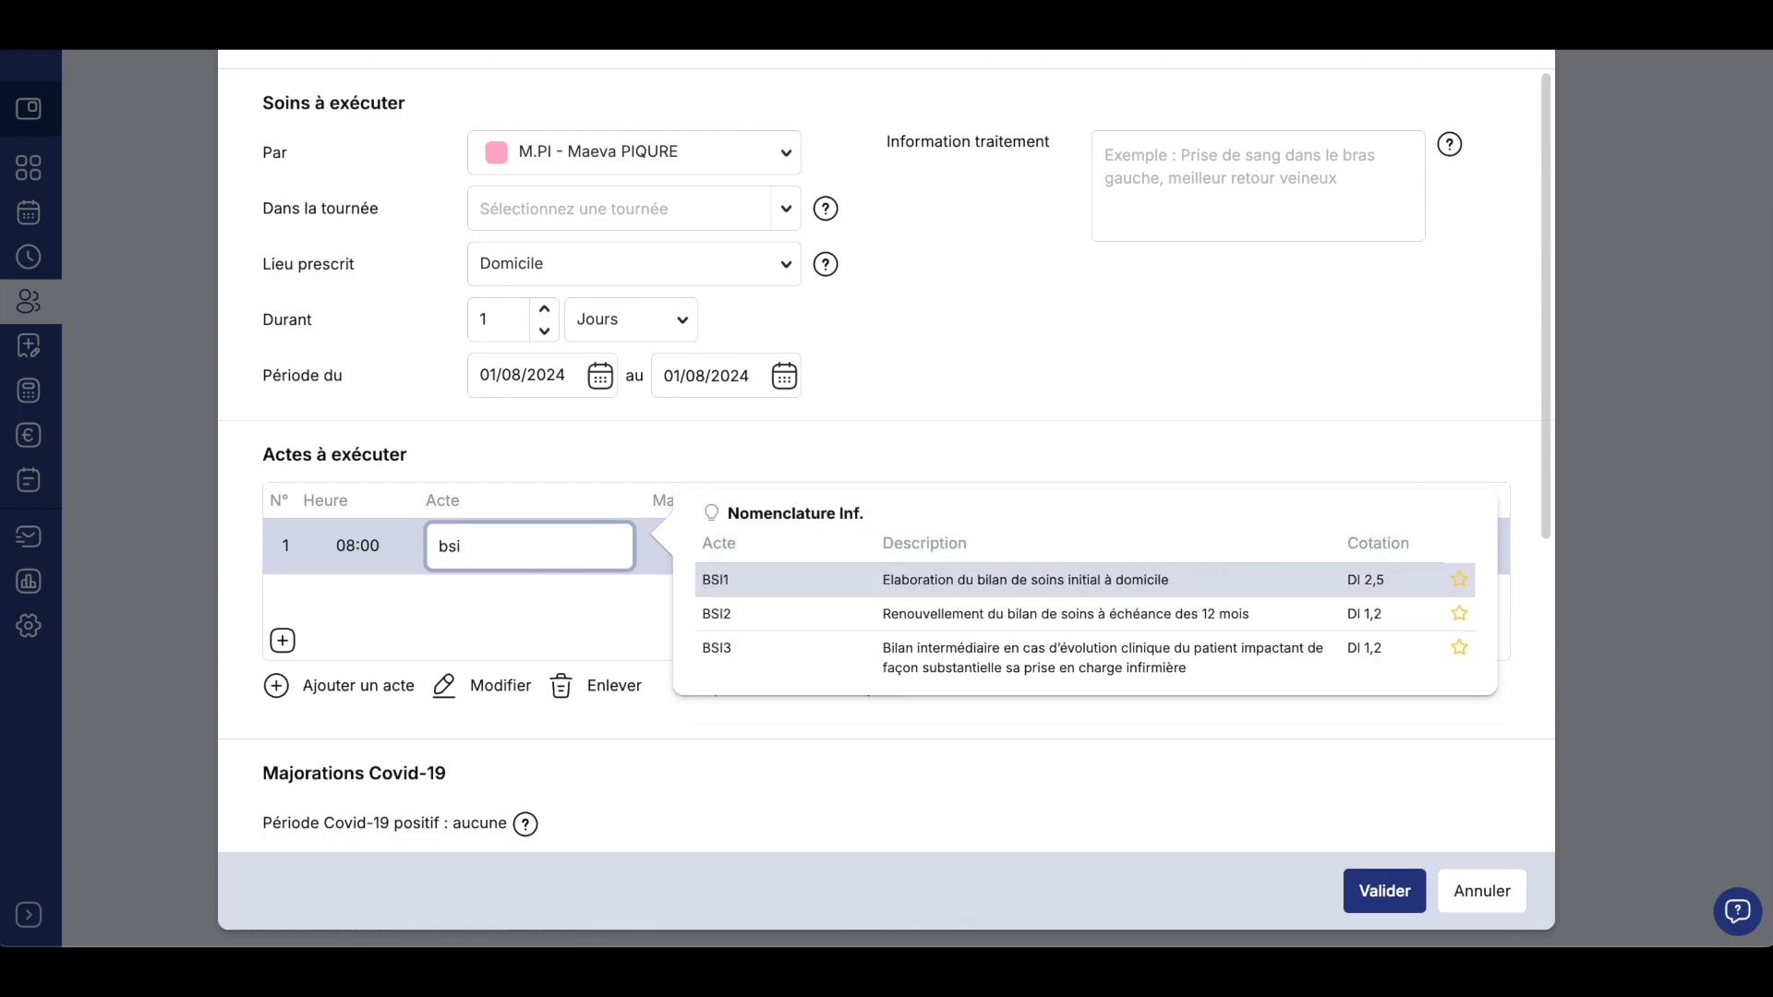
Step: Look up the descriptions of BSI1, BSI2 and BSI3 in turn in the act suggestions
type("1")
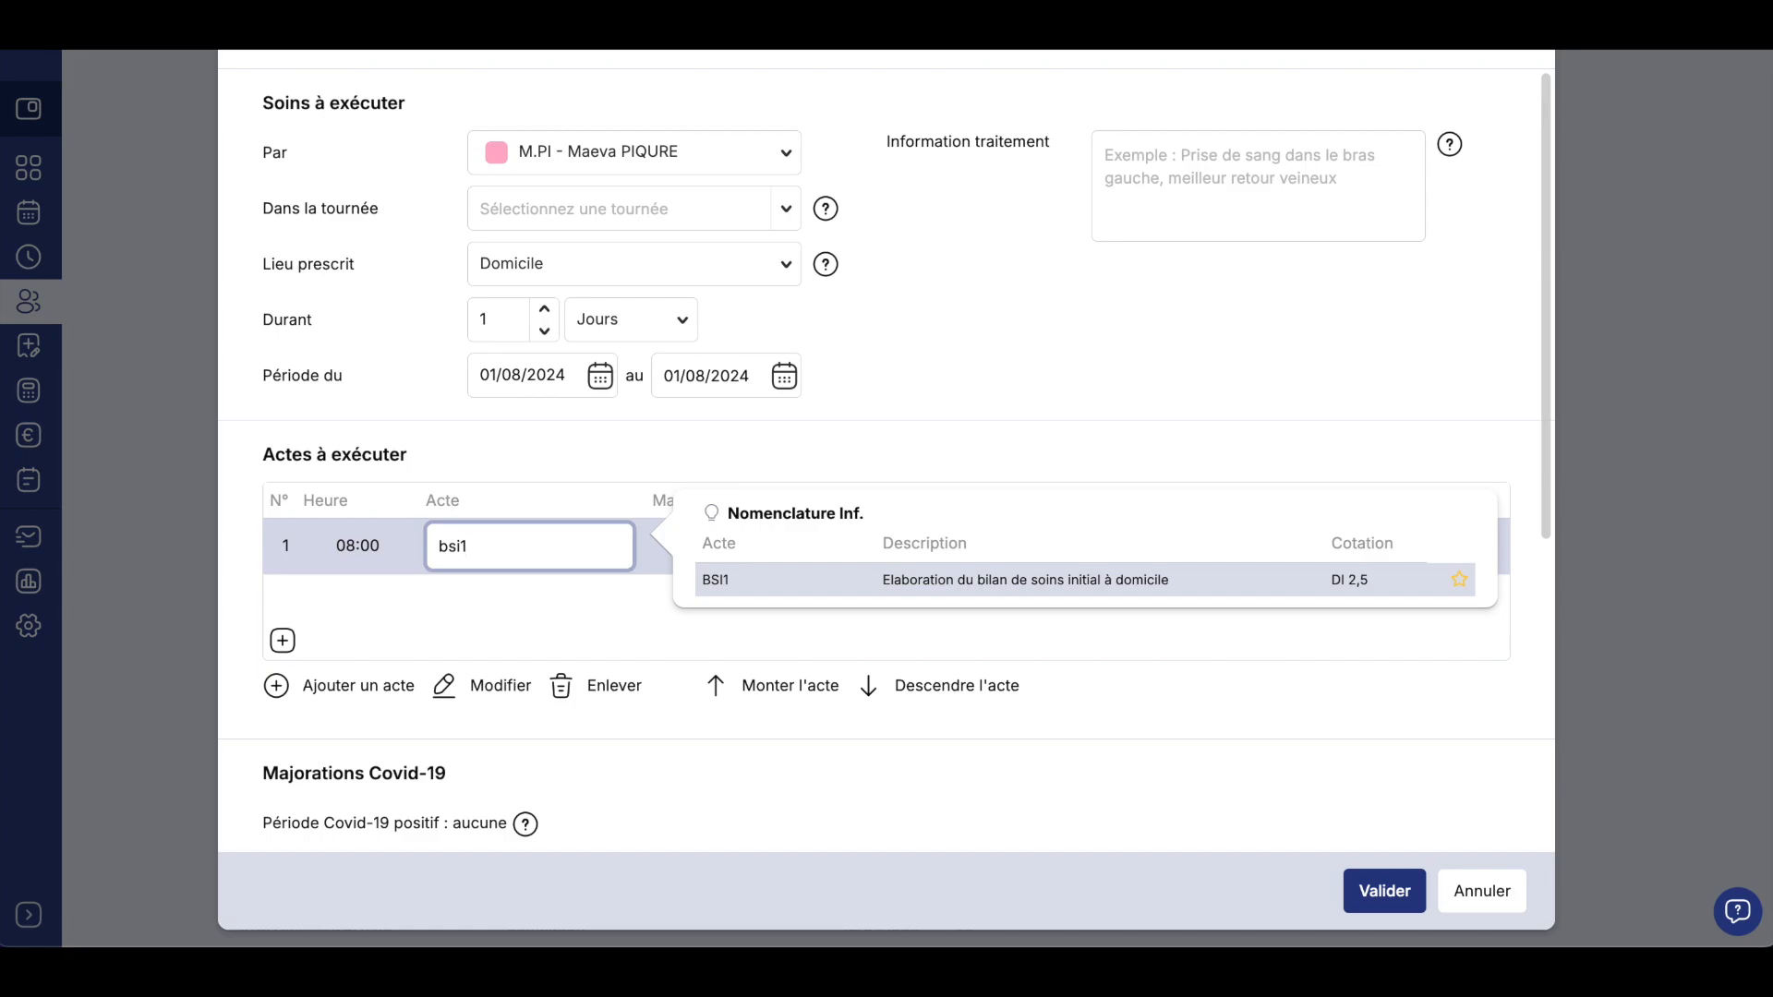
key("BackSpace")
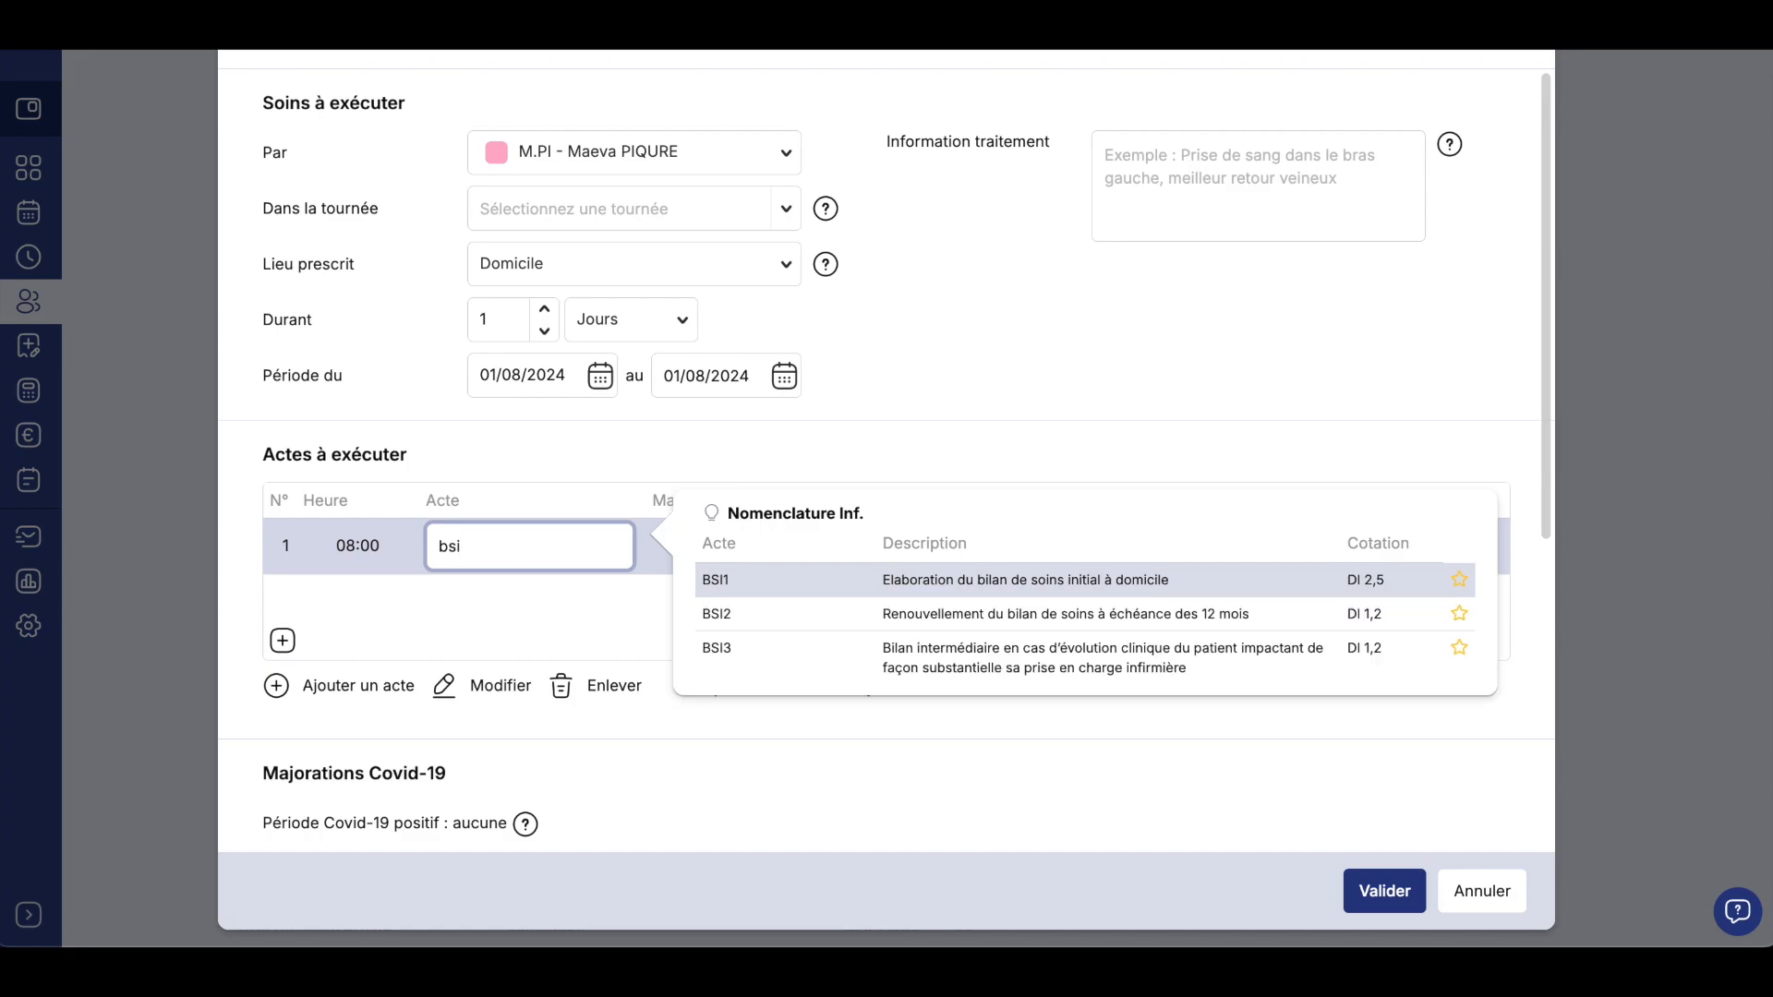
type("2")
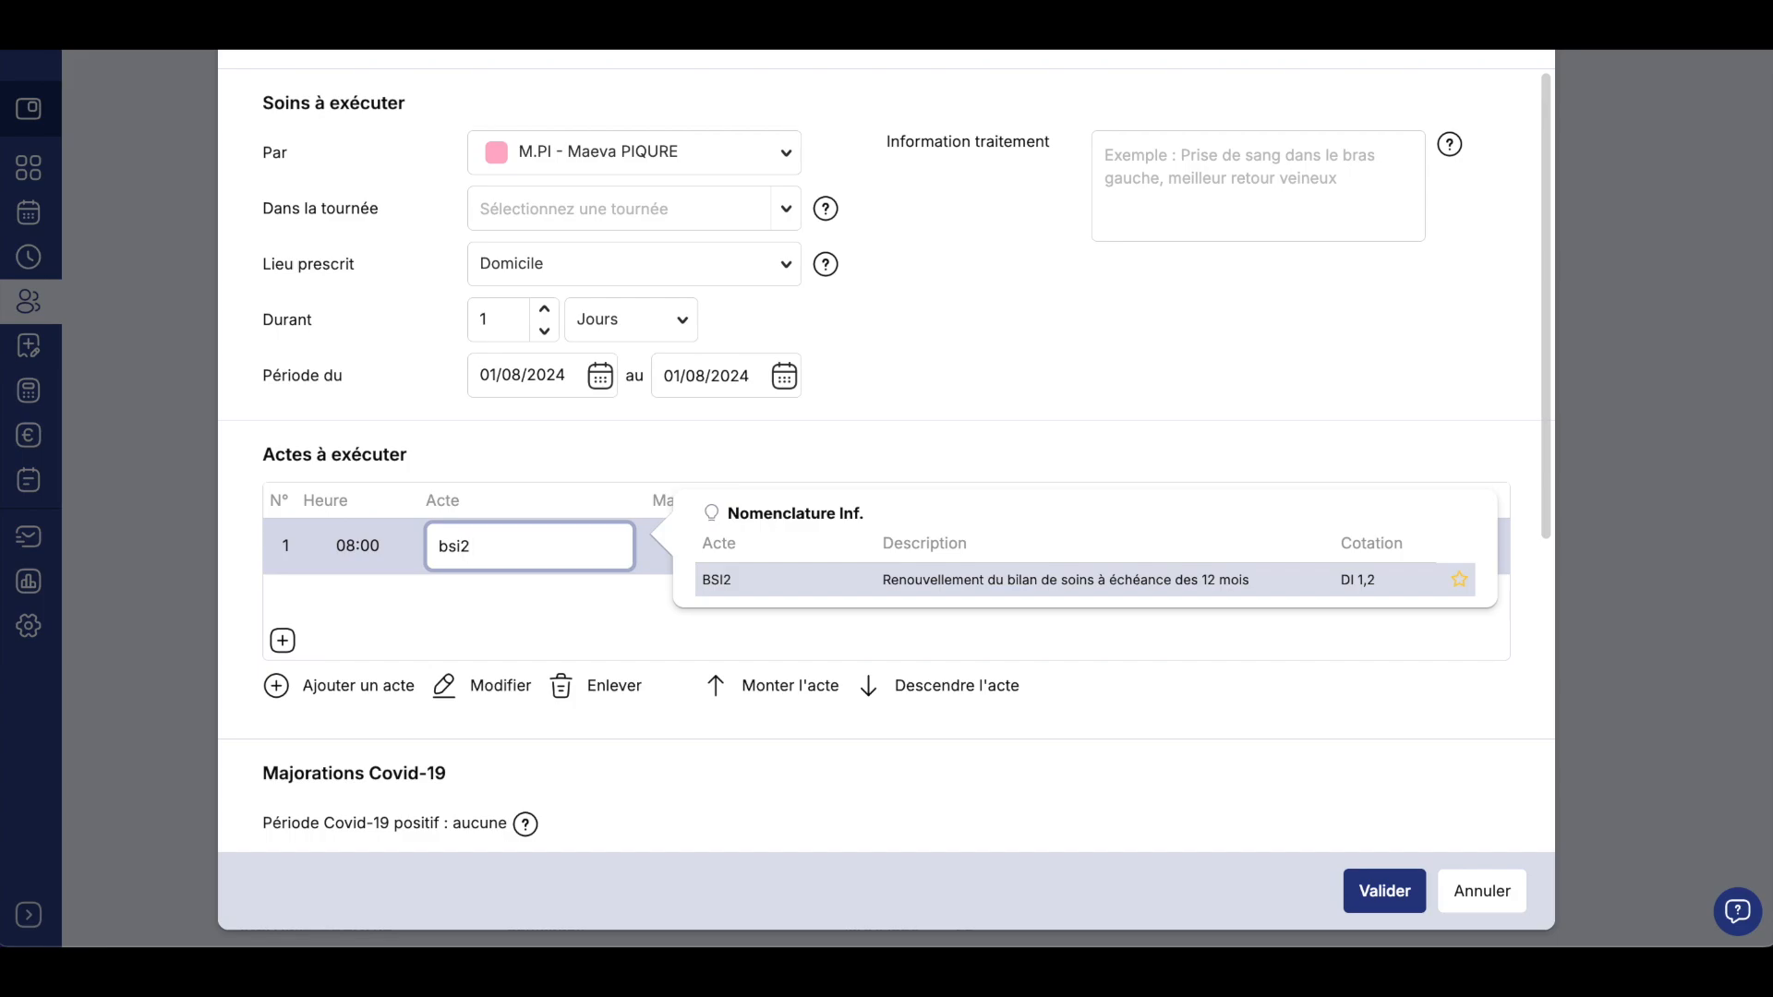
key("BackSpace")
type("3")
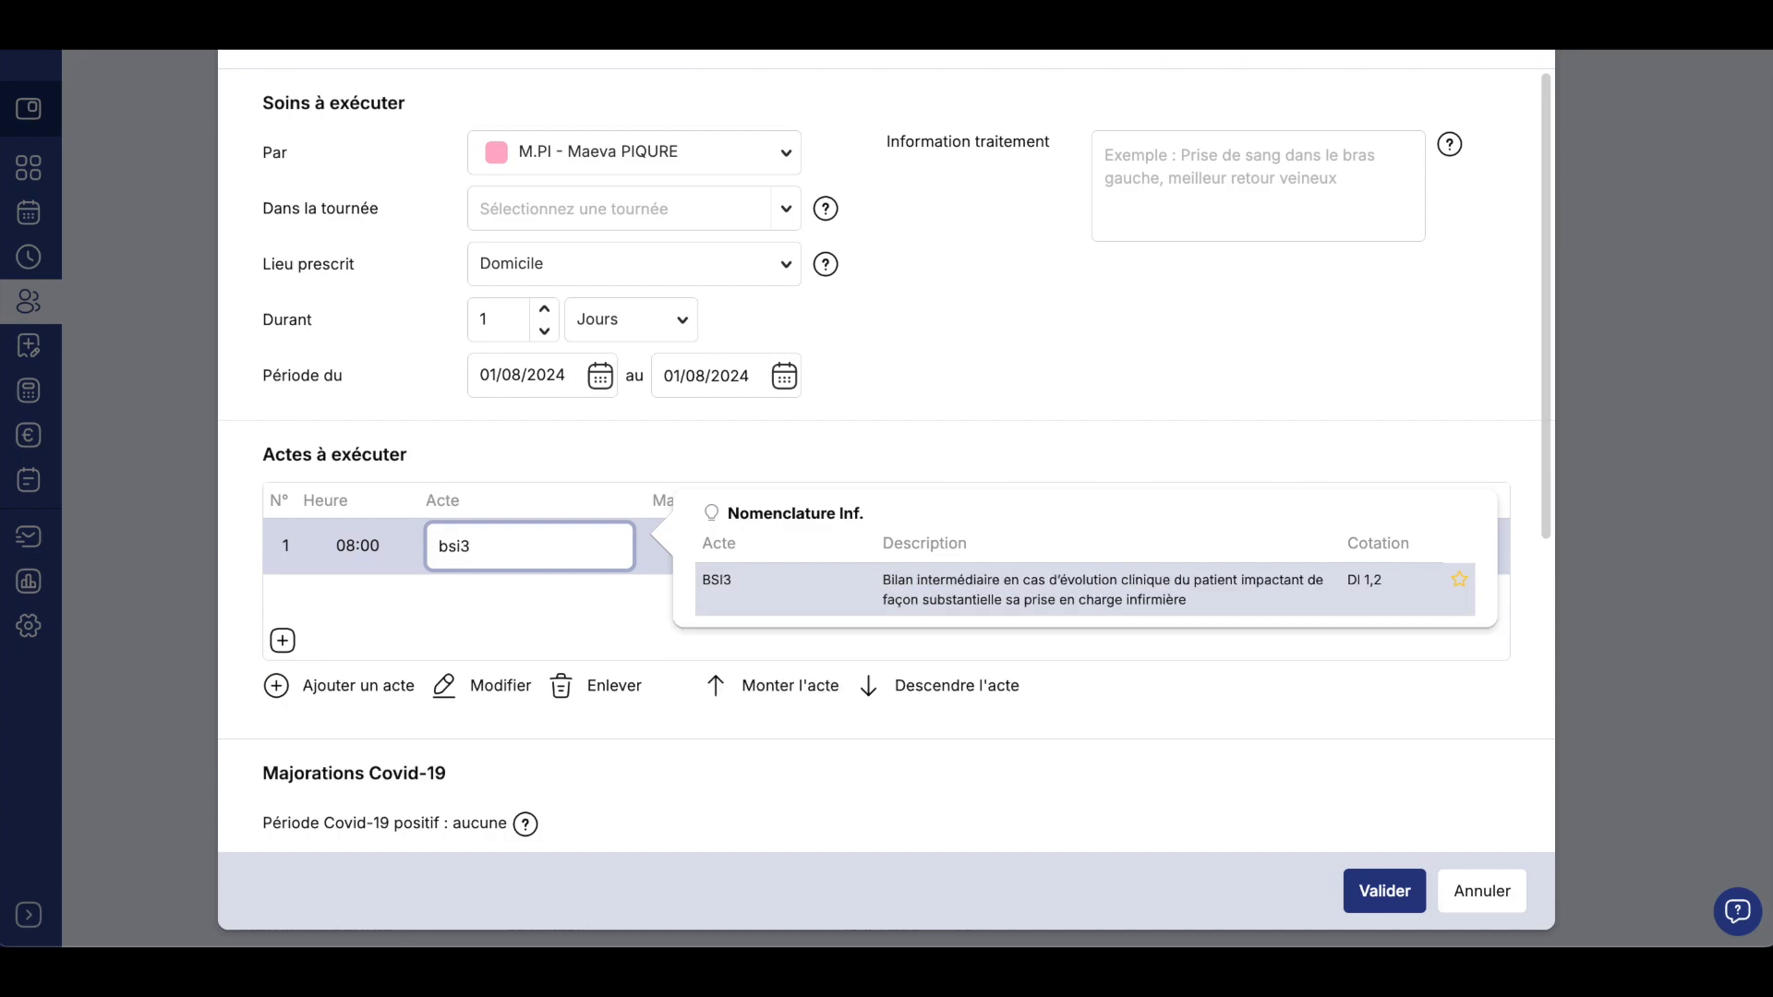
key("BackSpace")
Step: Choose BSI1 as the 08:00 act and validate the one-day treatment
type("1")
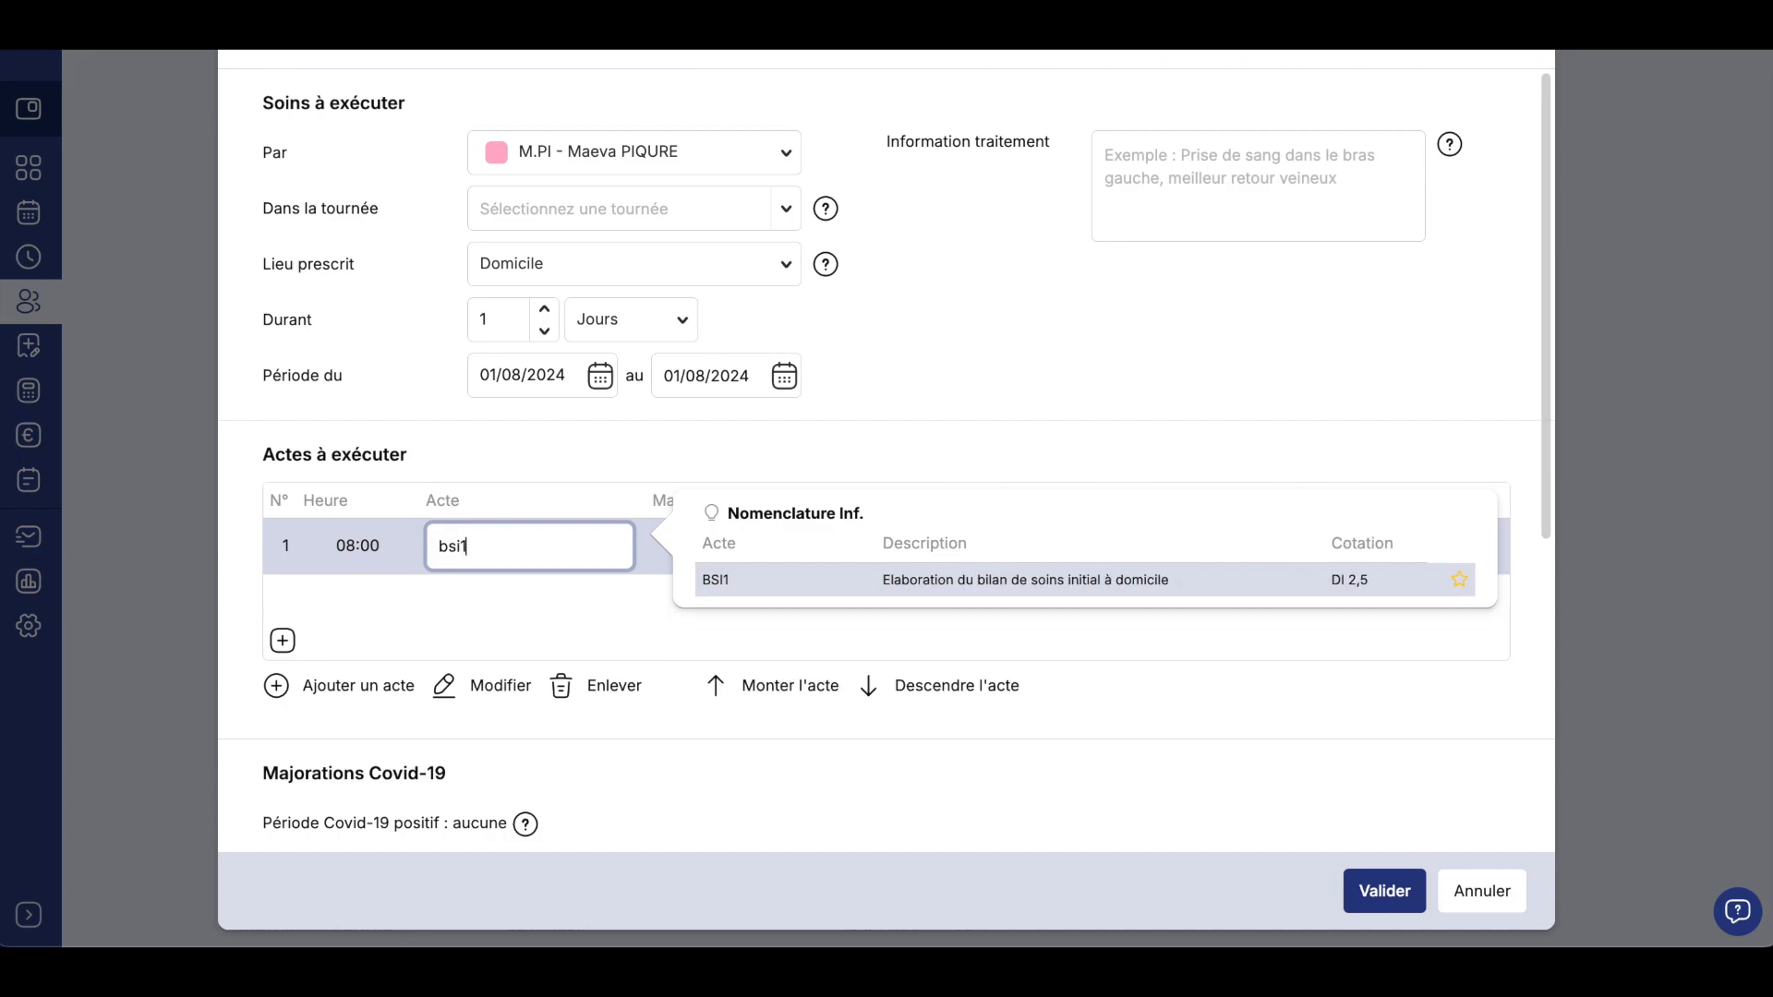
left_click(759, 587)
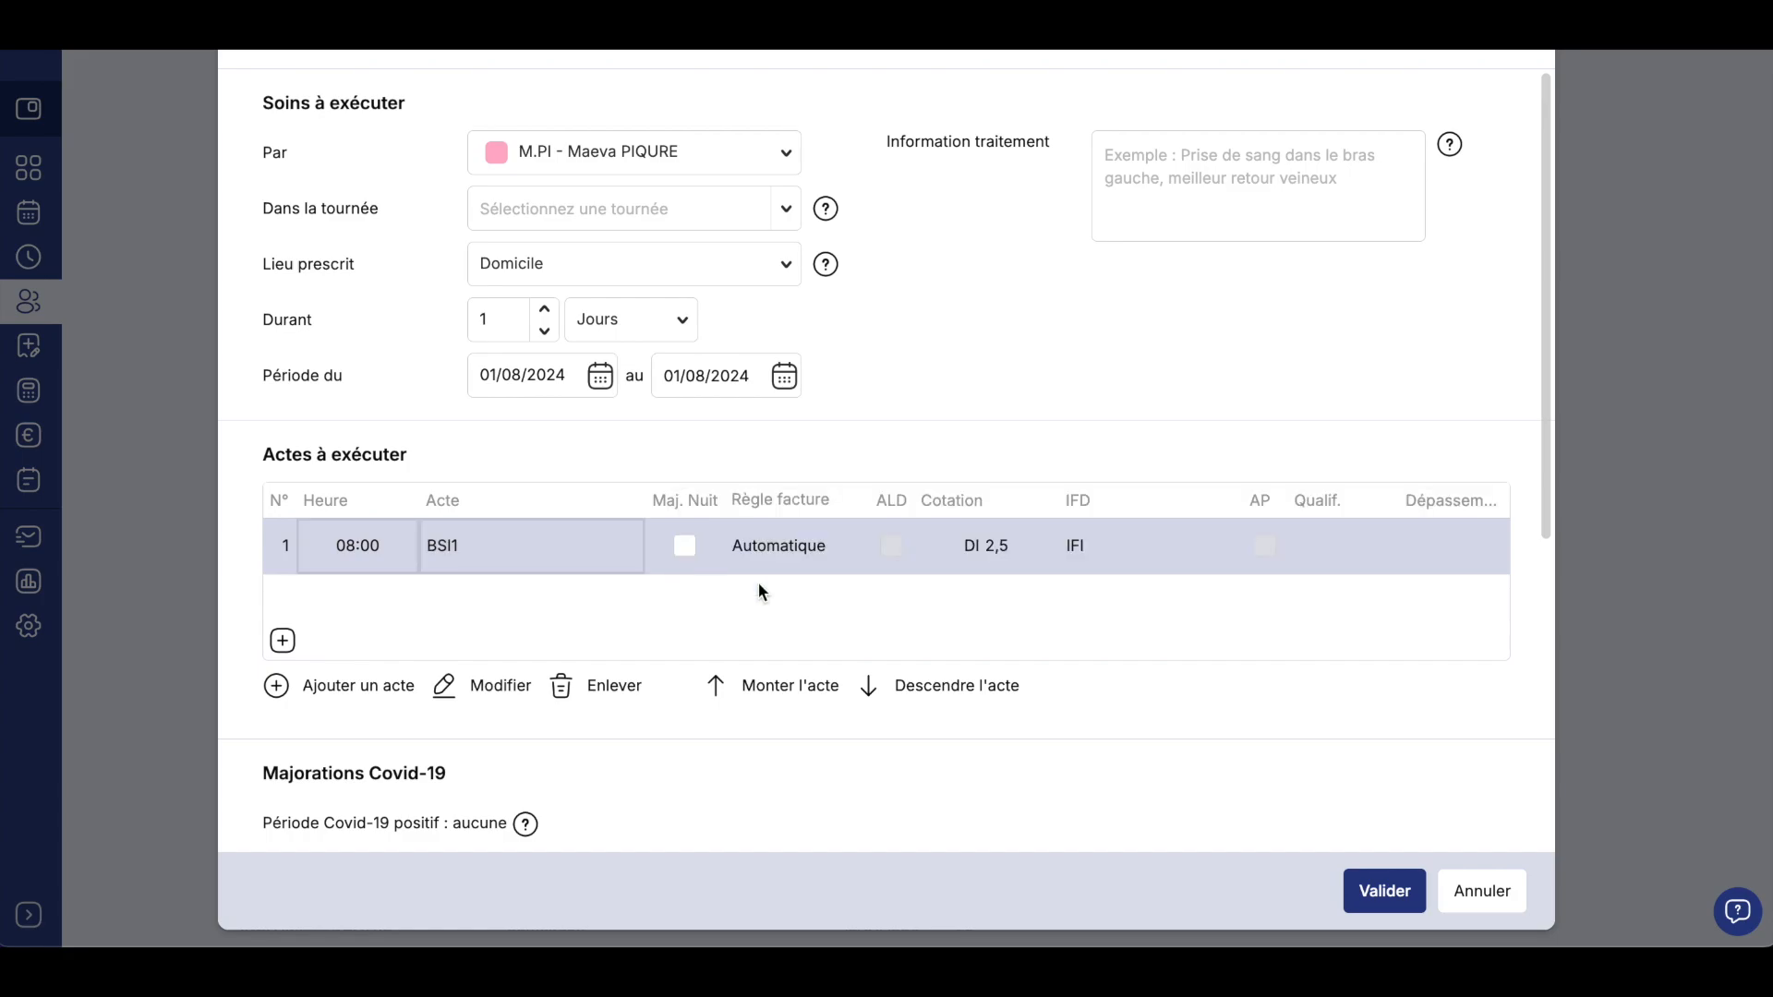
left_click(1354, 889)
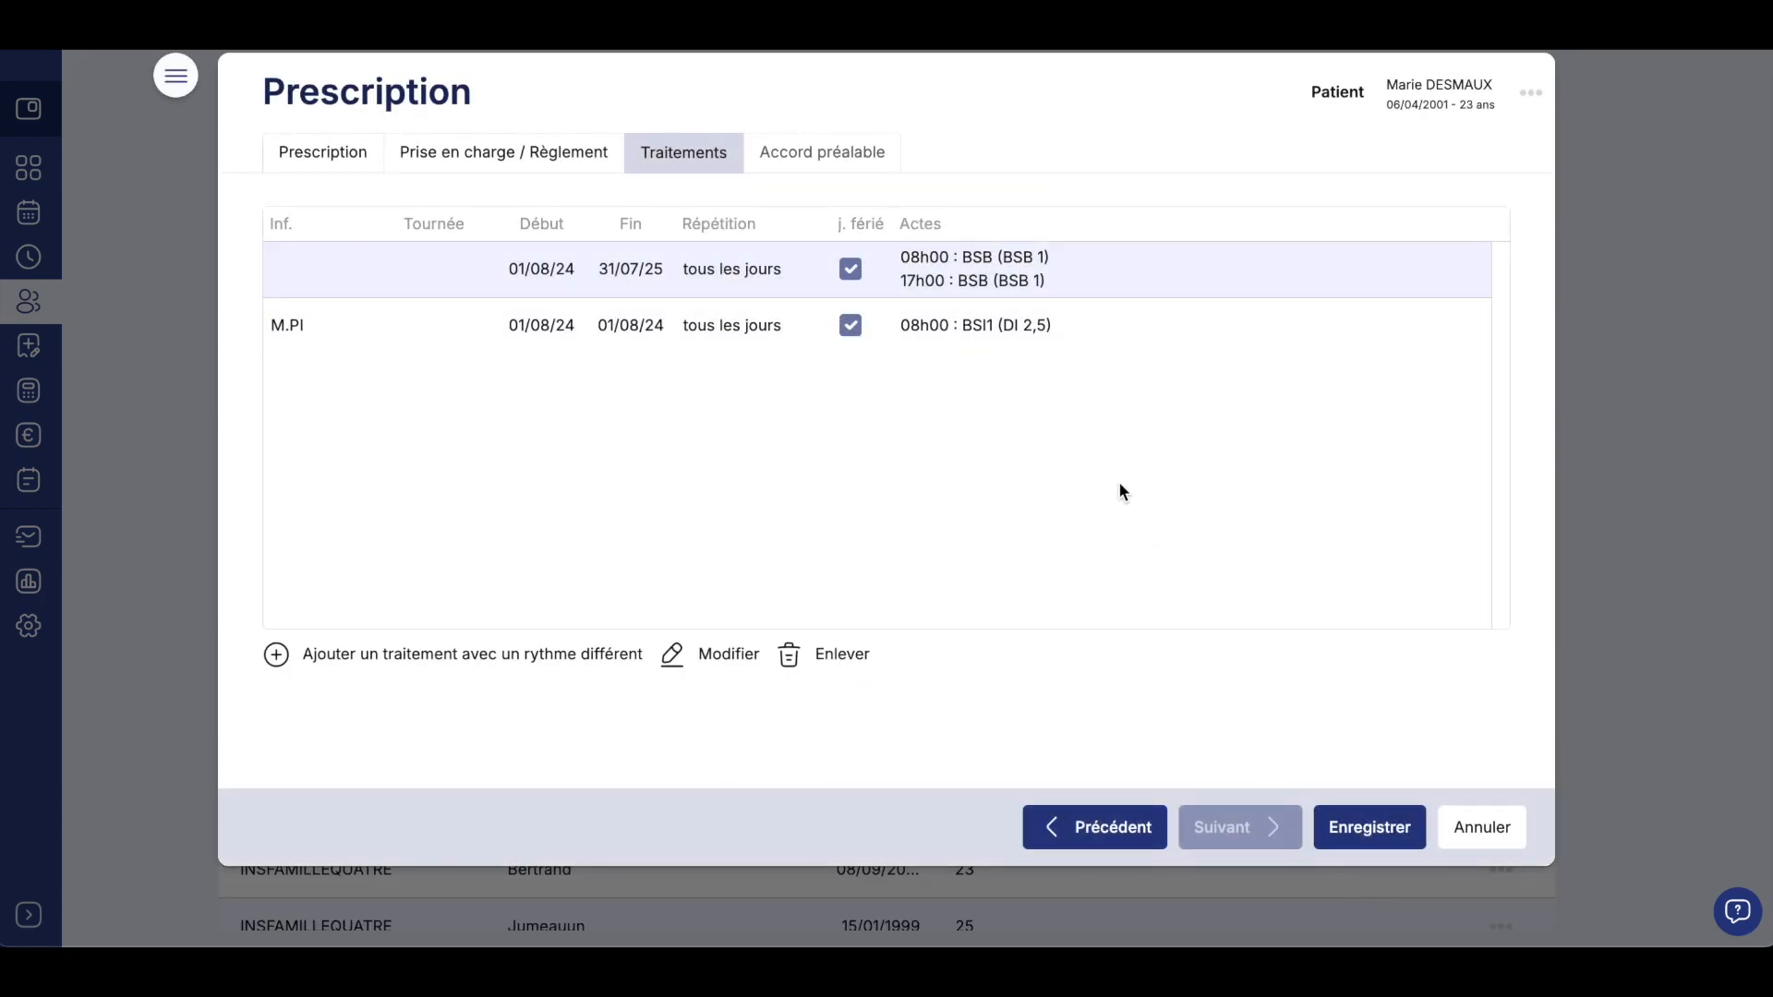